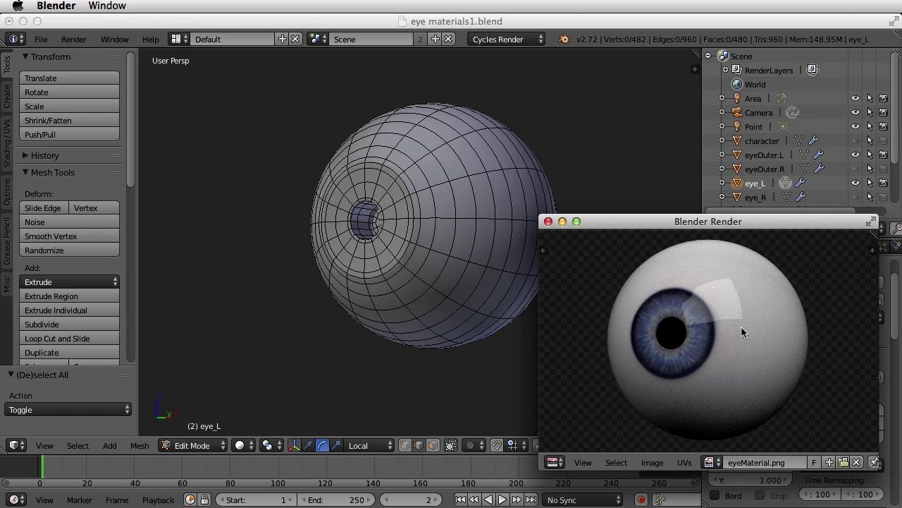
Close the eye render preview and switch to the UV Editing screen layout
{"action": "key", "text": "Escape"}
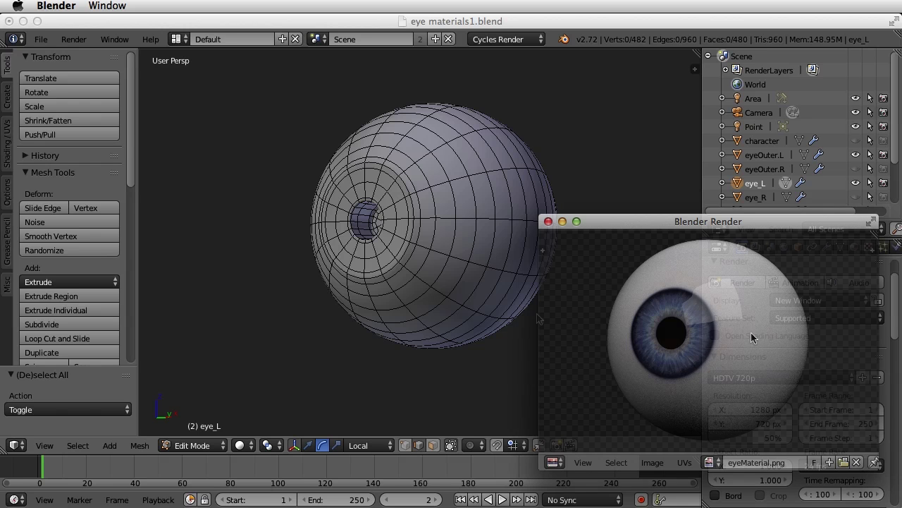
{"action": "middle_click_drag", "start_coordinate": [450, 295], "coordinate": [468, 302]}
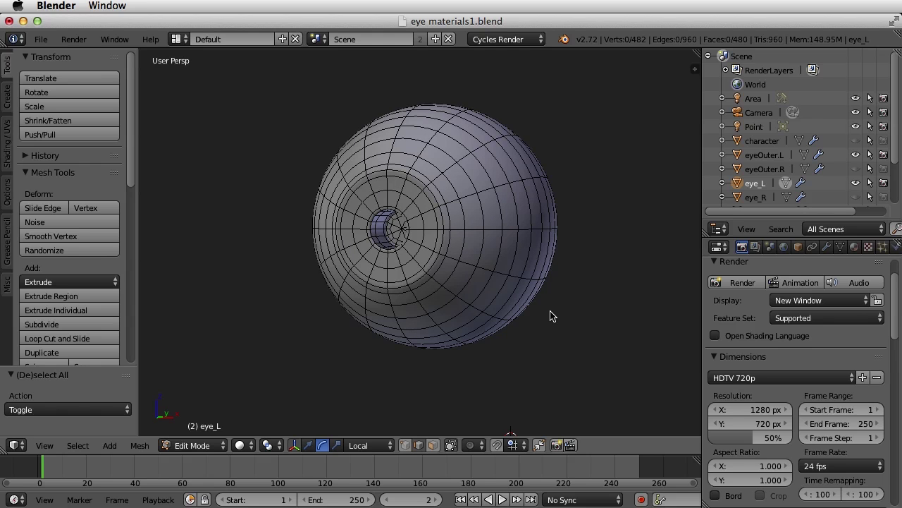
{"action": "left_click", "coordinate": [179, 39]}
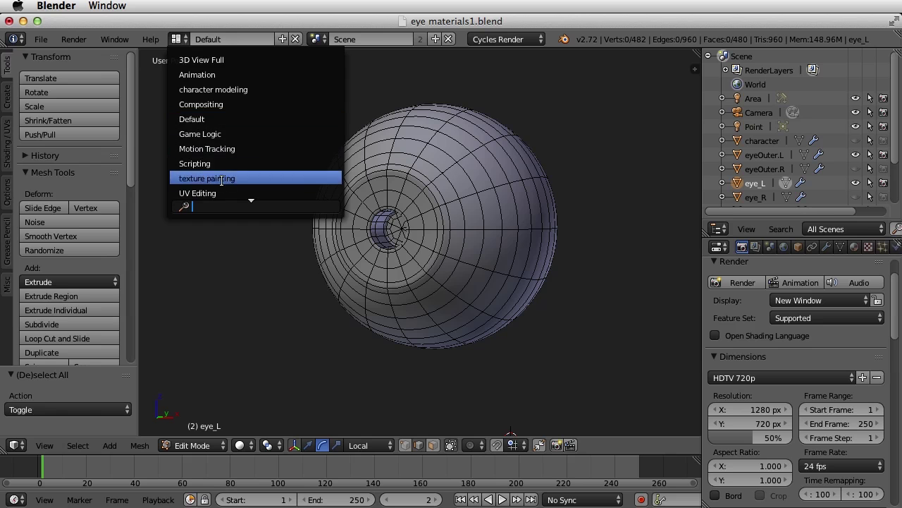
{"action": "left_click", "coordinate": [225, 194]}
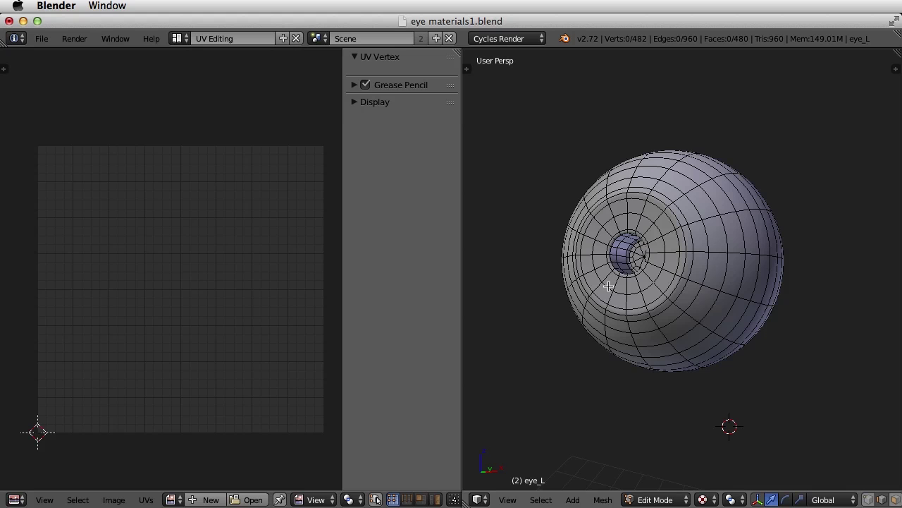
{"action": "middle_click_drag", "start_coordinate": [623, 284], "coordinate": [633, 289]}
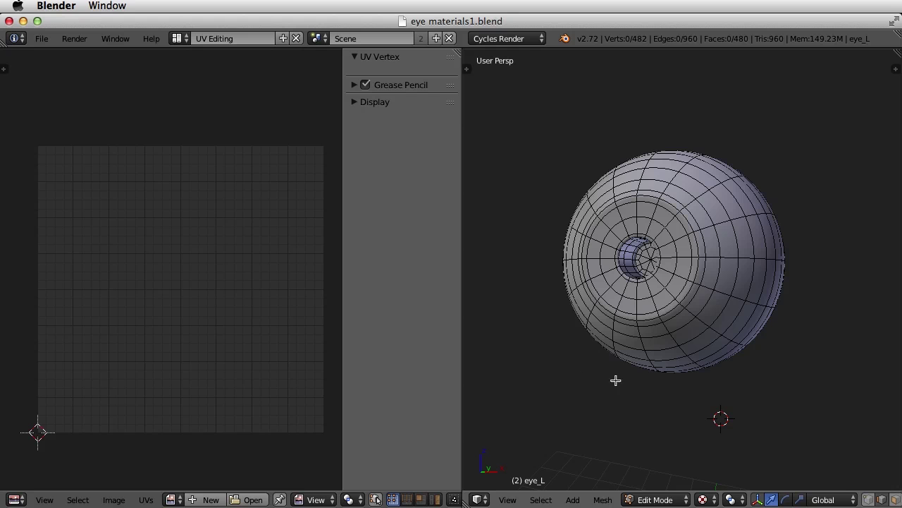
Mark the four edge lines radiating from the eyeball's back pole as seams, then deselect everything
{"action": "key", "text": "a"}
{"action": "middle_click_drag", "start_coordinate": [713, 373], "coordinate": [759, 382]}
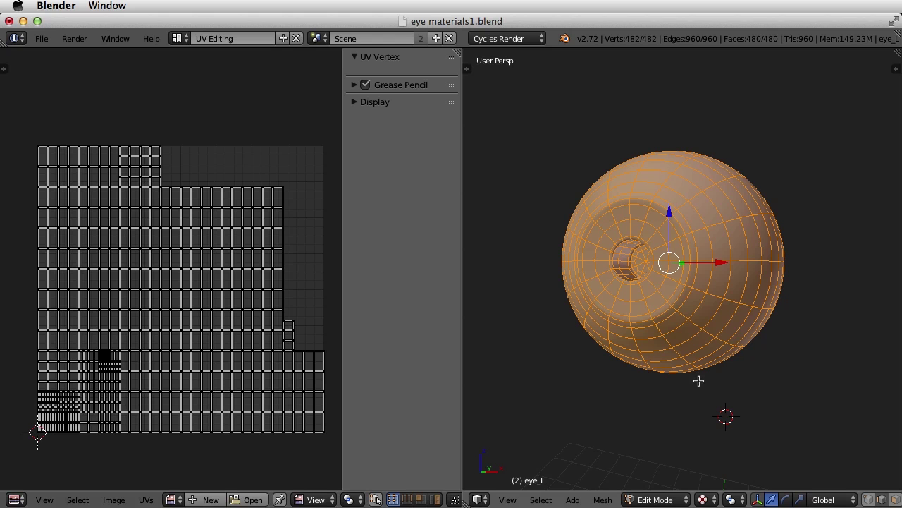
{"action": "middle_click_drag", "start_coordinate": [787, 364], "coordinate": [742, 323]}
{"action": "right_click", "coordinate": [708, 266]}
{"action": "right_click", "coordinate": [735, 235], "text": "alt"}
{"action": "middle_click_drag", "start_coordinate": [735, 235], "coordinate": [792, 359]}
{"action": "middle_click_drag", "start_coordinate": [703, 383], "coordinate": [705, 383]}
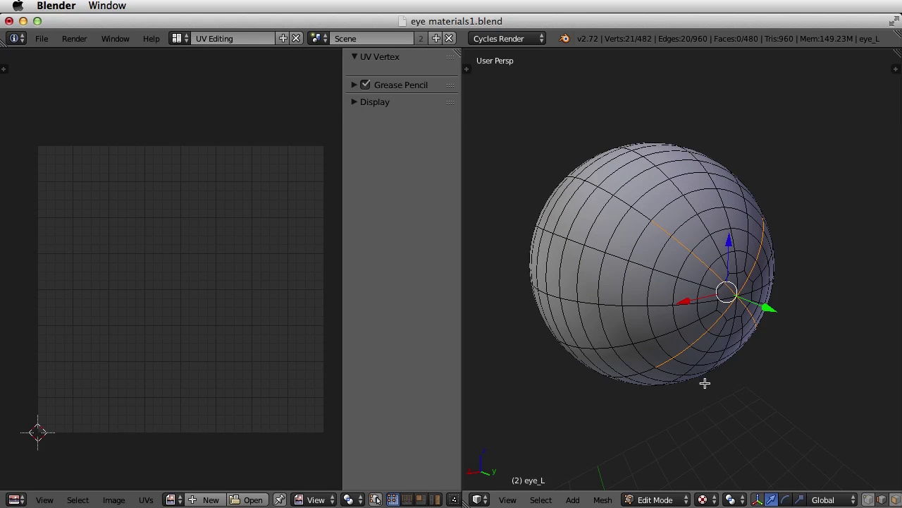
{"action": "key", "text": "ctrl+e"}
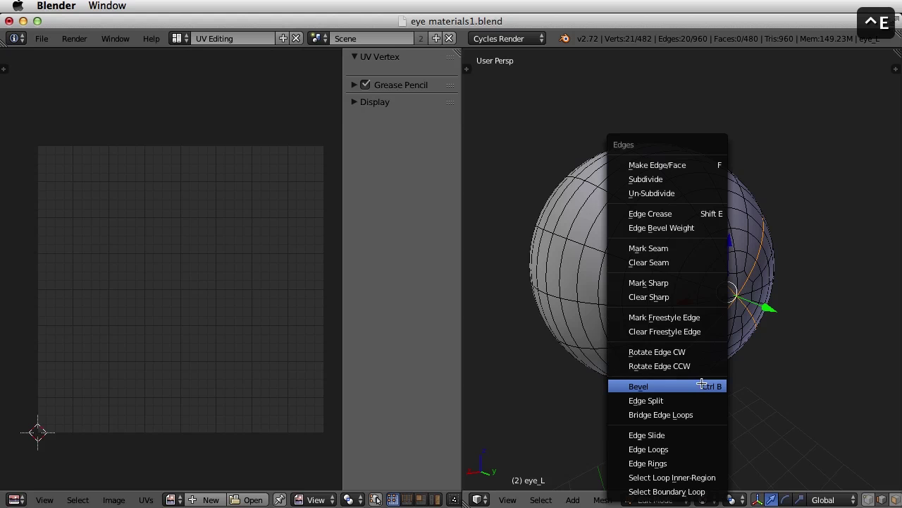
{"action": "left_click", "coordinate": [680, 249]}
{"action": "middle_click_drag", "start_coordinate": [779, 387], "coordinate": [813, 426]}
{"action": "key", "text": "a"}
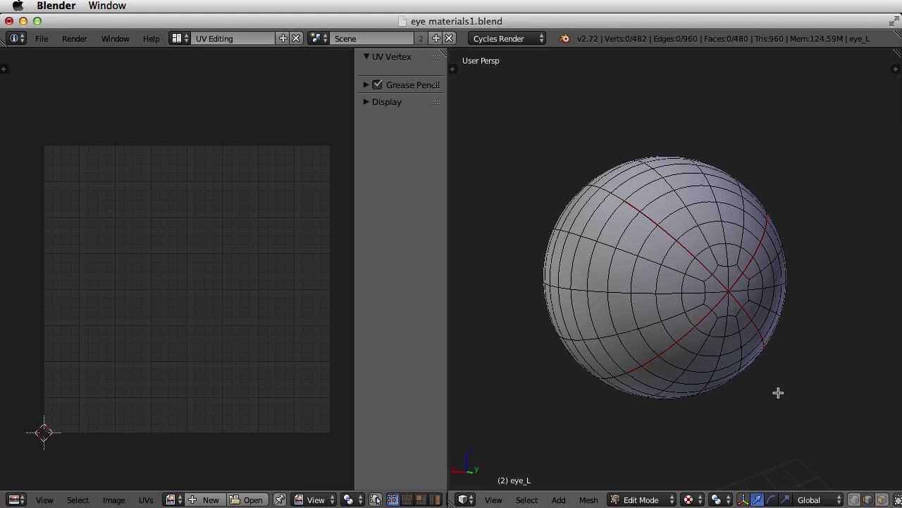
Select the entire eyeball mesh and unwrap it with the standard Unwrap method
{"action": "key", "text": "a"}
{"action": "middle_click_drag", "start_coordinate": [589, 390], "coordinate": [774, 383]}
{"action": "key", "text": "u"}
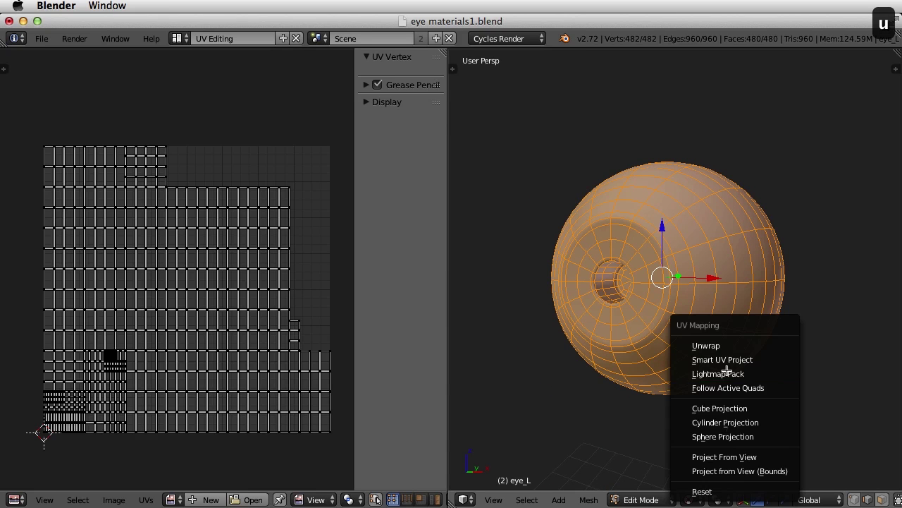
{"action": "left_click", "coordinate": [743, 347]}
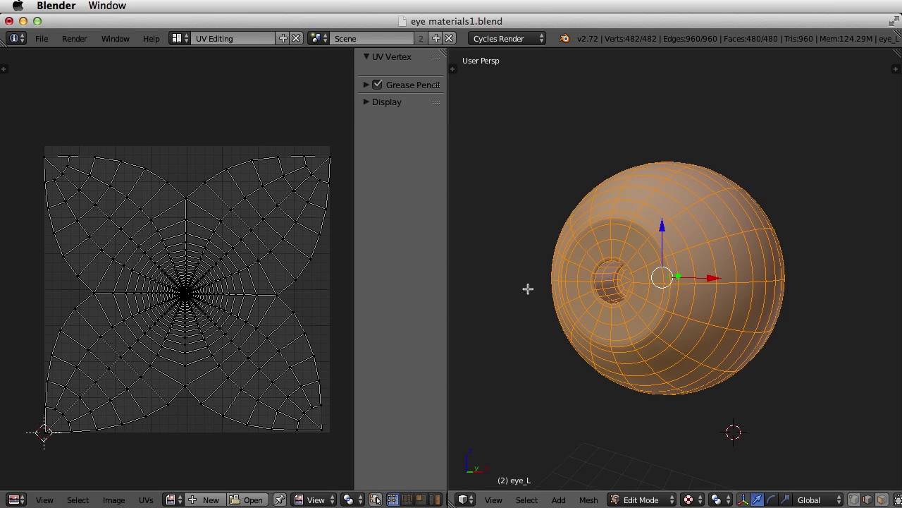
Show the full Unwrap options, try the Conformal method on the eyeball, and set it back to Angle Based
{"action": "key", "text": "t"}
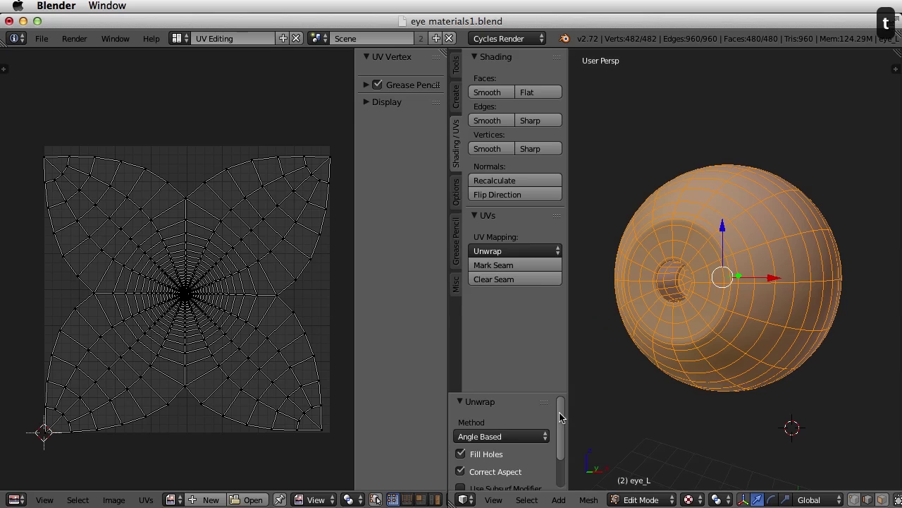
{"action": "scroll", "coordinate": [562, 421], "scroll_direction": "down", "scroll_amount": 3}
{"action": "scroll", "coordinate": [565, 419], "scroll_direction": "up", "scroll_amount": 3}
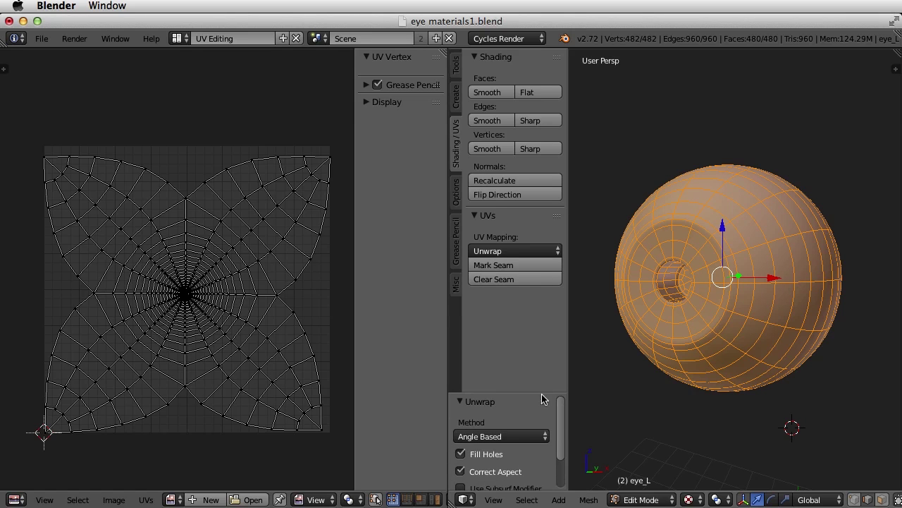
{"action": "left_click_drag", "start_coordinate": [542, 392], "coordinate": [542, 325]}
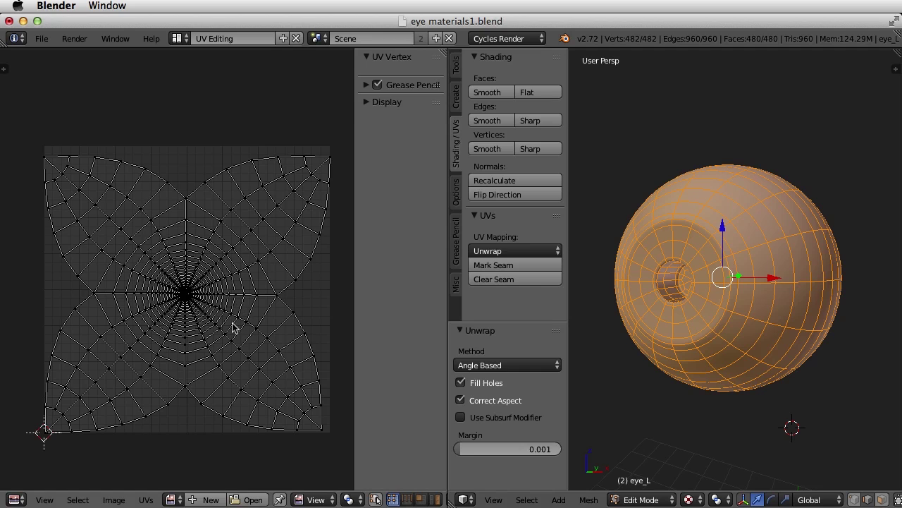
{"action": "left_click", "coordinate": [532, 365]}
{"action": "left_click", "coordinate": [525, 334]}
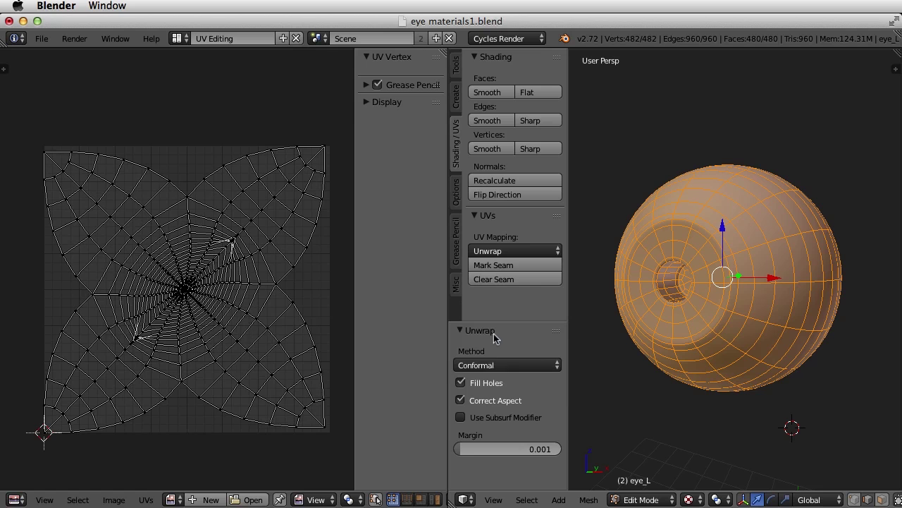
{"action": "left_click", "coordinate": [524, 367]}
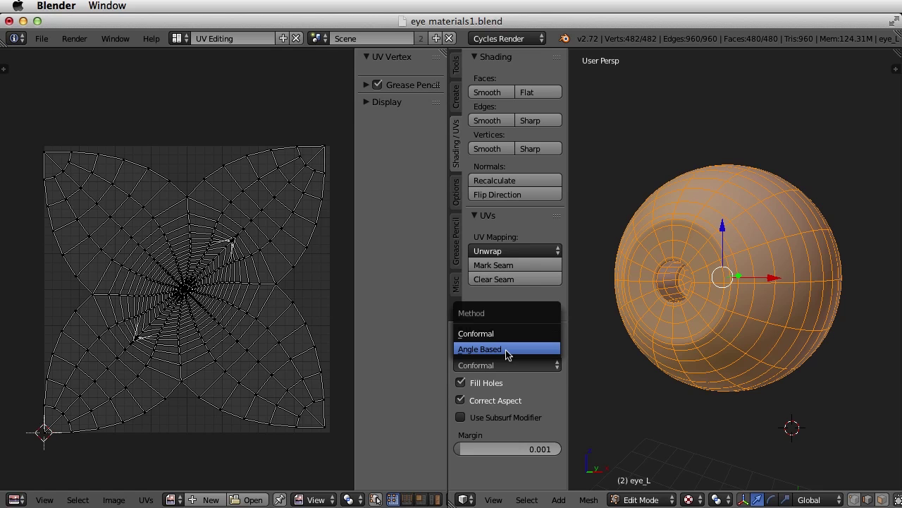
{"action": "left_click", "coordinate": [506, 349]}
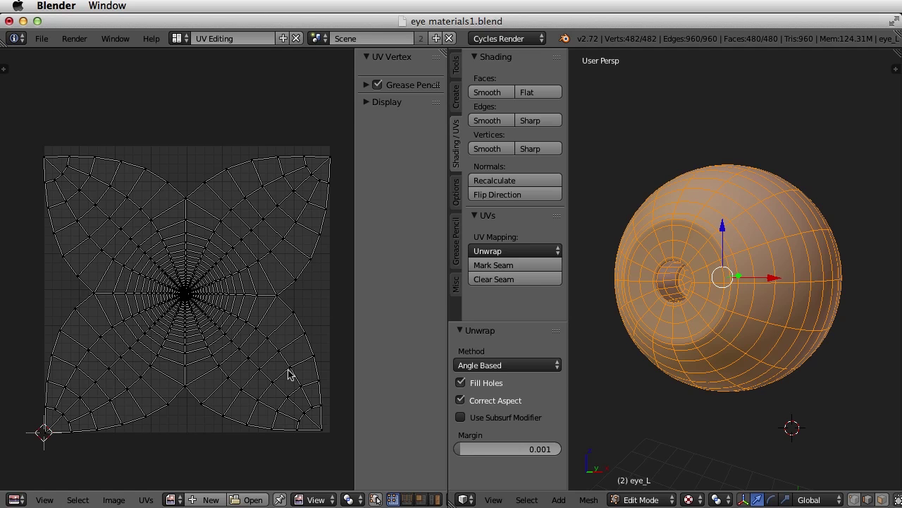
Switch to the Compositing screen layout and enlarge the properties area for the material settings
{"action": "left_click", "coordinate": [179, 38]}
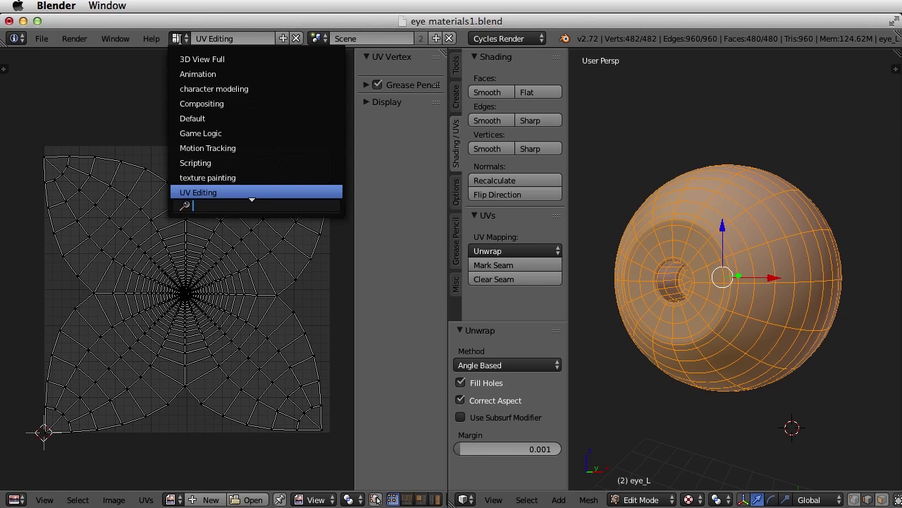
{"action": "left_click", "coordinate": [198, 106]}
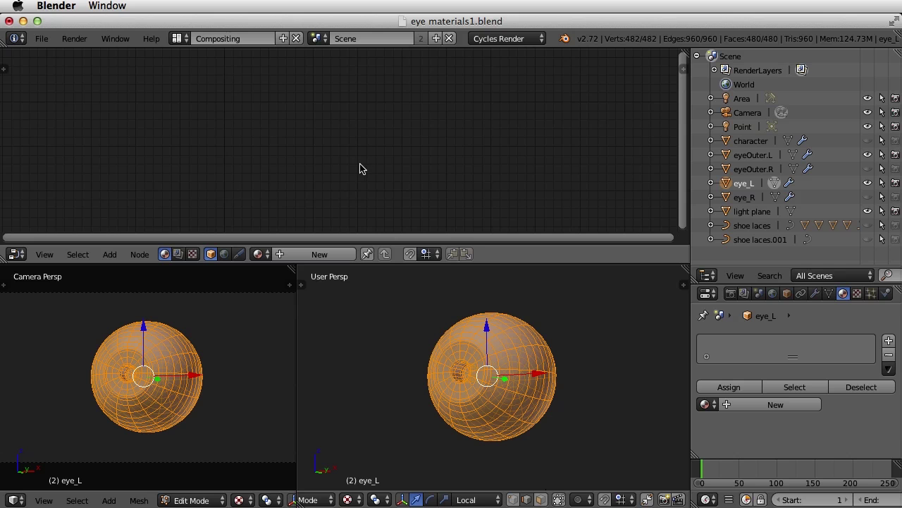
{"action": "left_click_drag", "start_coordinate": [790, 275], "coordinate": [790, 192]}
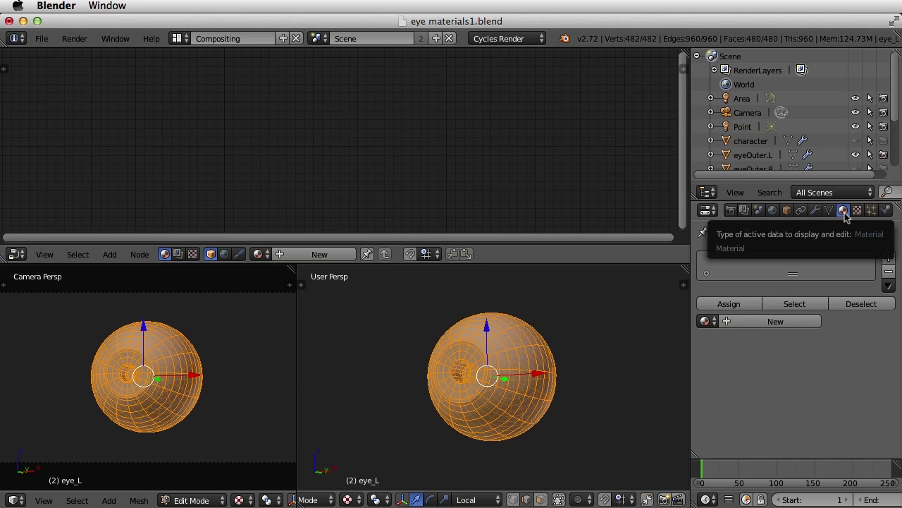
Create a new material on eye_L and name it eyeInner
{"action": "left_click", "coordinate": [777, 322]}
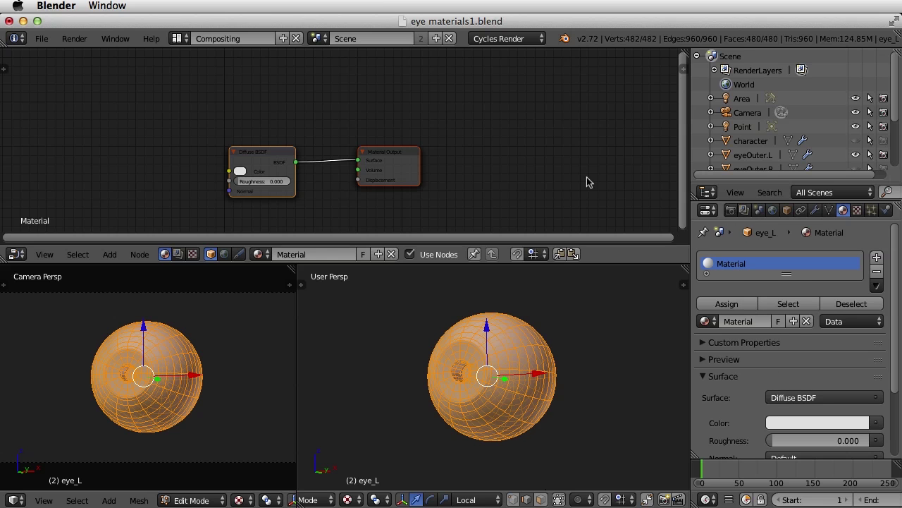
{"action": "left_click", "coordinate": [757, 321]}
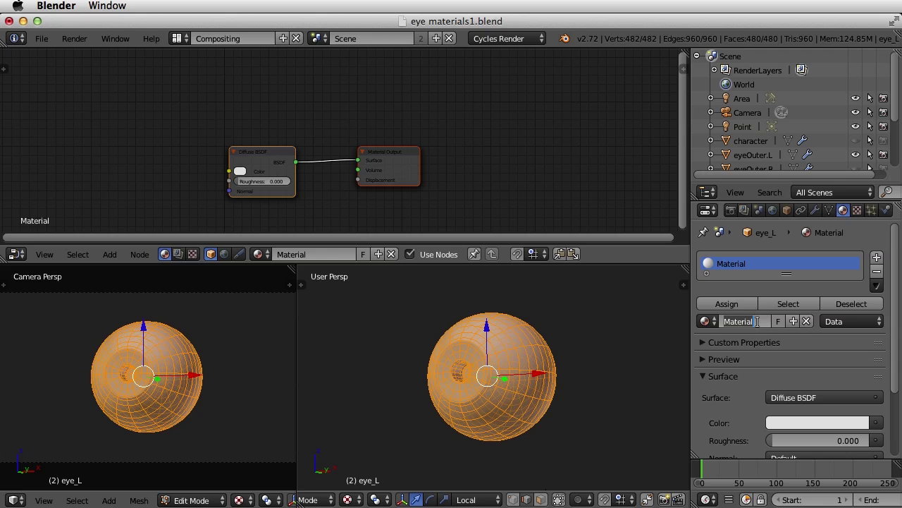
{"action": "type", "text": "eyeInner"}
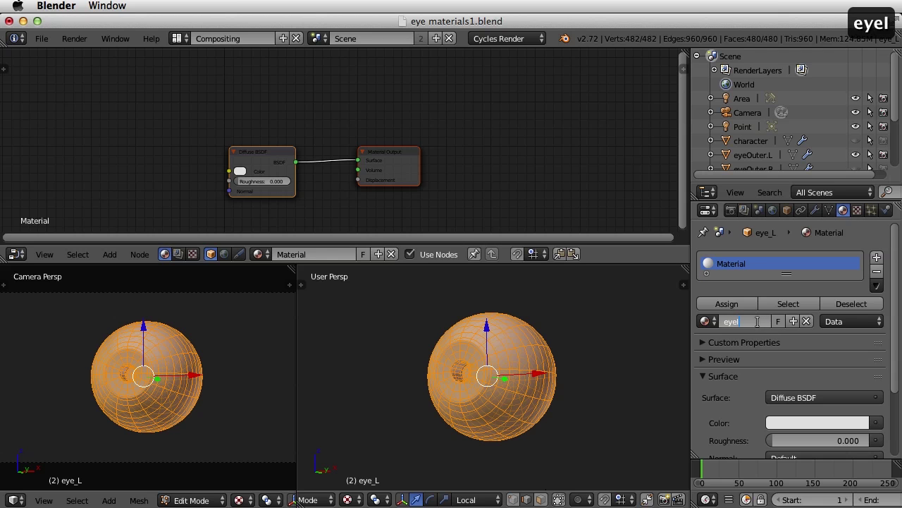
{"action": "key", "text": "Return"}
Rearrange the Material Output and Diffuse BSDF nodes to make room for more nodes before the shader
{"action": "left_click_drag", "start_coordinate": [450, 137], "coordinate": [504, 130]}
{"action": "left_click_drag", "start_coordinate": [252, 136], "coordinate": [371, 70]}
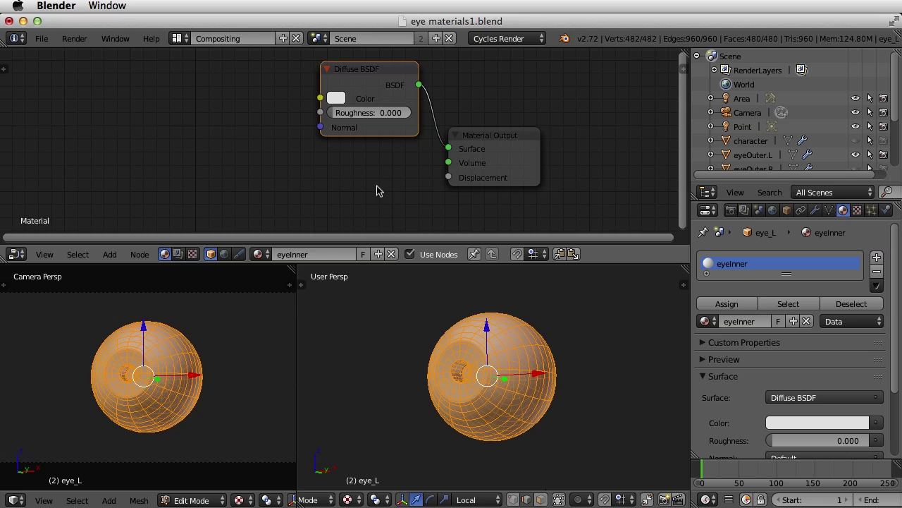
{"action": "scroll", "coordinate": [361, 190], "scroll_direction": "down", "scroll_amount": 2}
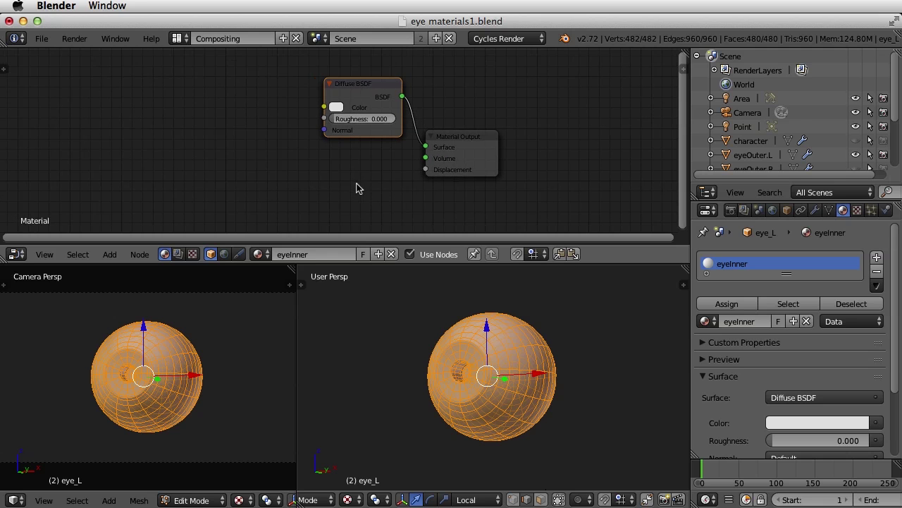
Add a Texture Coordinate node well ahead of the Diffuse BSDF node
{"action": "key", "text": "shift+a"}
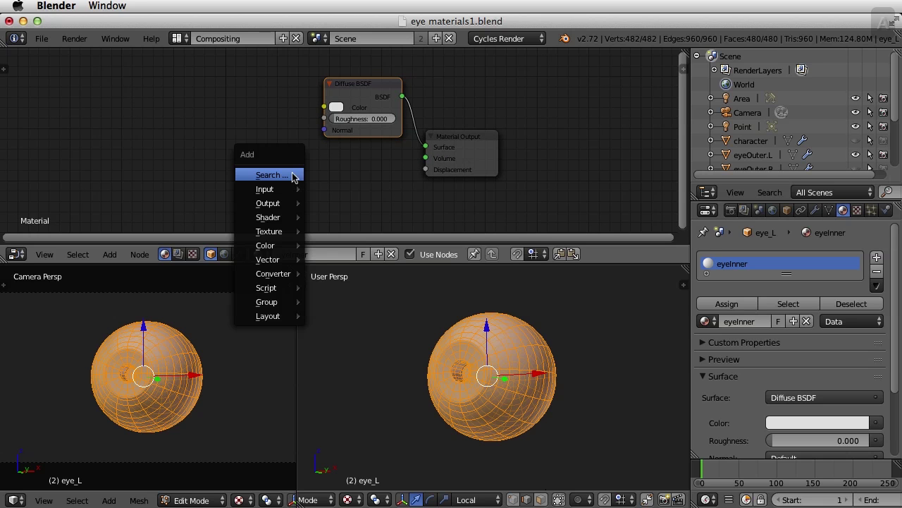
{"action": "mouse_move", "coordinate": [280, 189]}
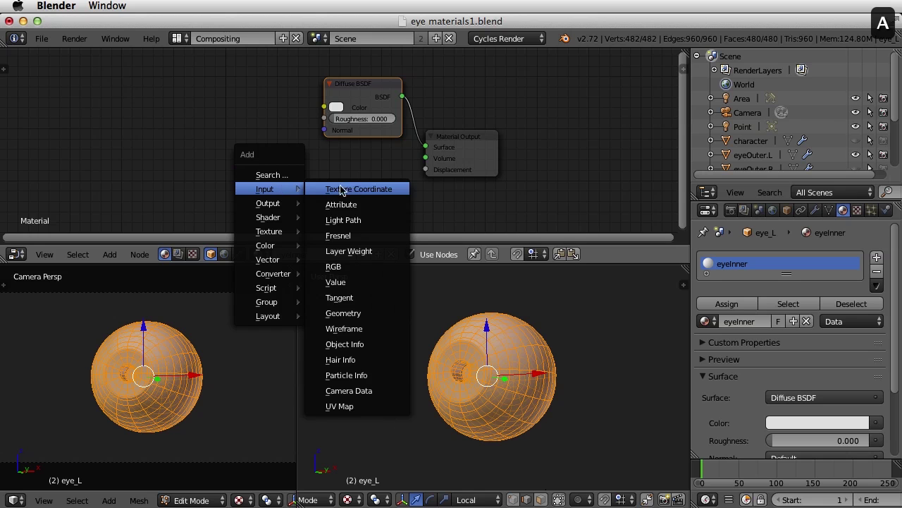
{"action": "left_click", "coordinate": [386, 191]}
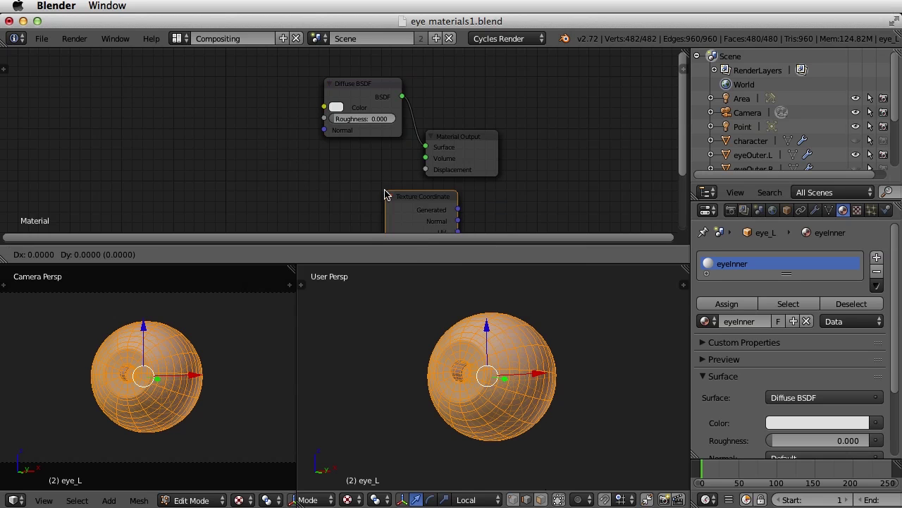
{"action": "left_click", "coordinate": [100, 78]}
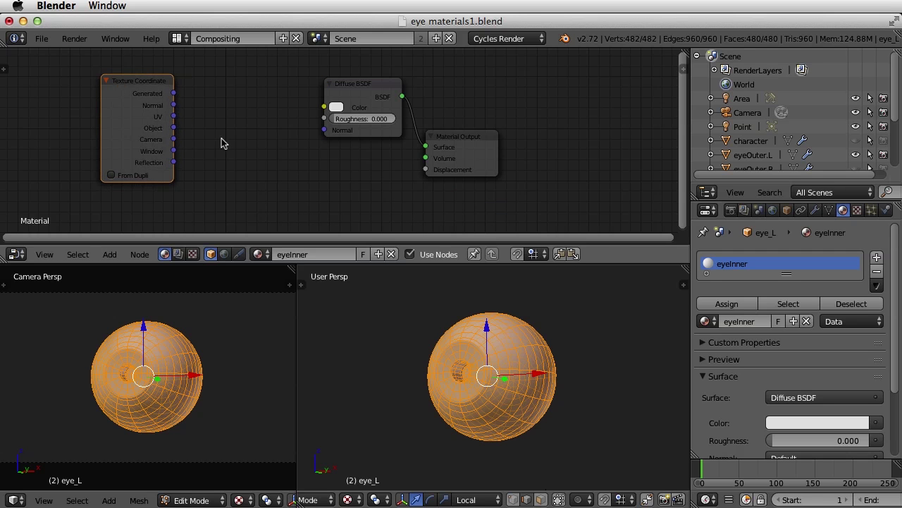
Add an Image Texture node between Texture Coordinate and Diffuse BSDF, and connect the UV output to its Vector input
{"action": "scroll", "coordinate": [226, 143], "scroll_direction": "up", "scroll_amount": 4}
{"action": "middle_click_drag", "start_coordinate": [270, 148], "coordinate": [274, 147]}
{"action": "key", "text": "shift+a"}
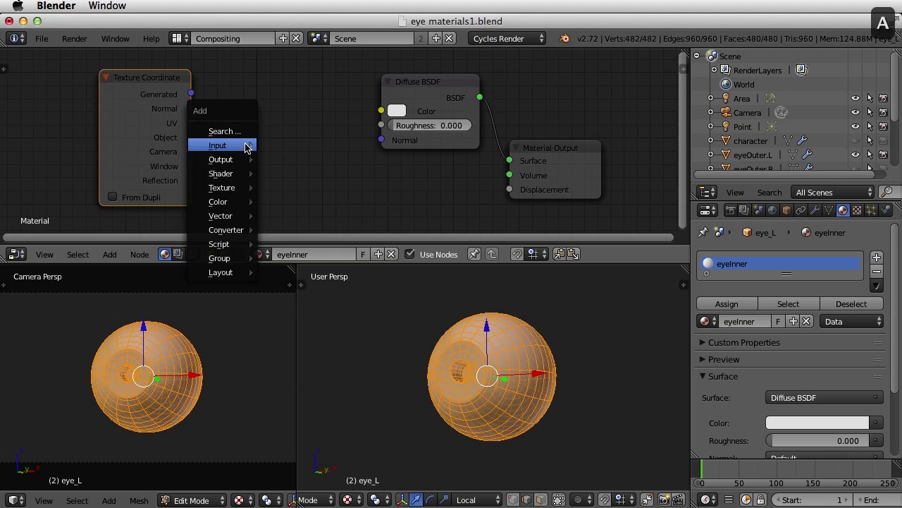
{"action": "mouse_move", "coordinate": [238, 190]}
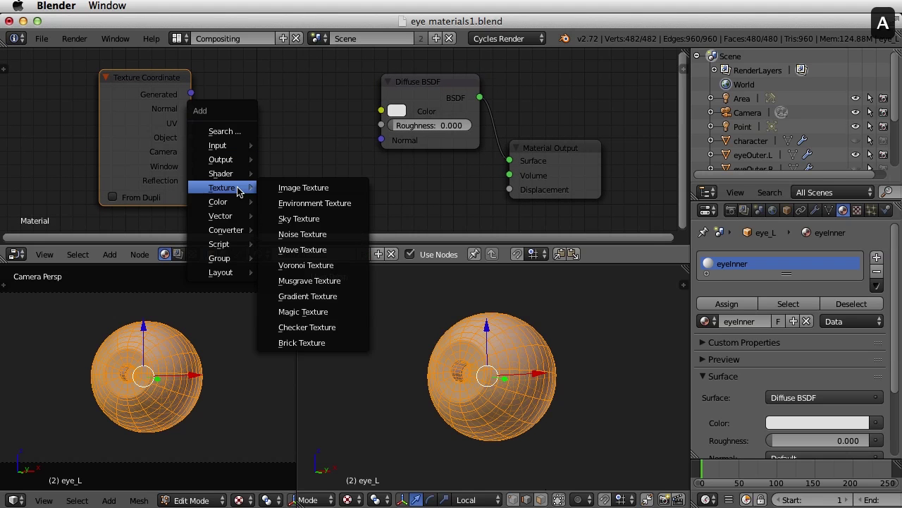
{"action": "left_click", "coordinate": [313, 188]}
{"action": "left_click", "coordinate": [239, 78]}
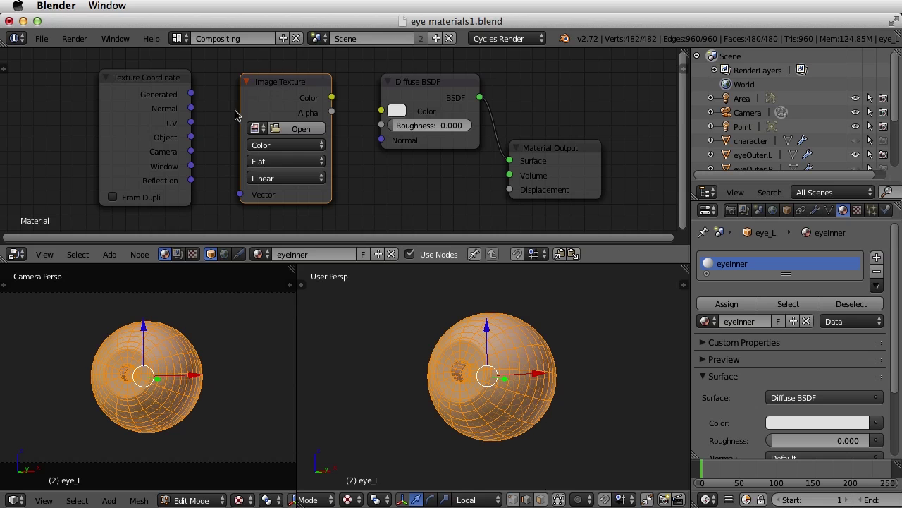
{"action": "left_click_drag", "start_coordinate": [192, 122], "coordinate": [240, 198]}
{"action": "left_click_drag", "start_coordinate": [302, 84], "coordinate": [294, 81]}
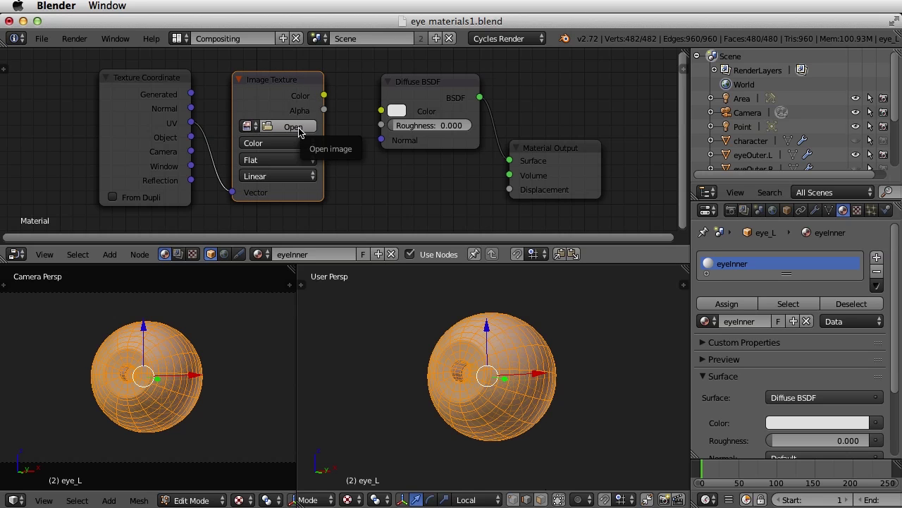
Load eyes_COL.png into the Image Texture node and connect its Color output to the Diffuse BSDF's Color input
{"action": "left_click", "coordinate": [299, 131]}
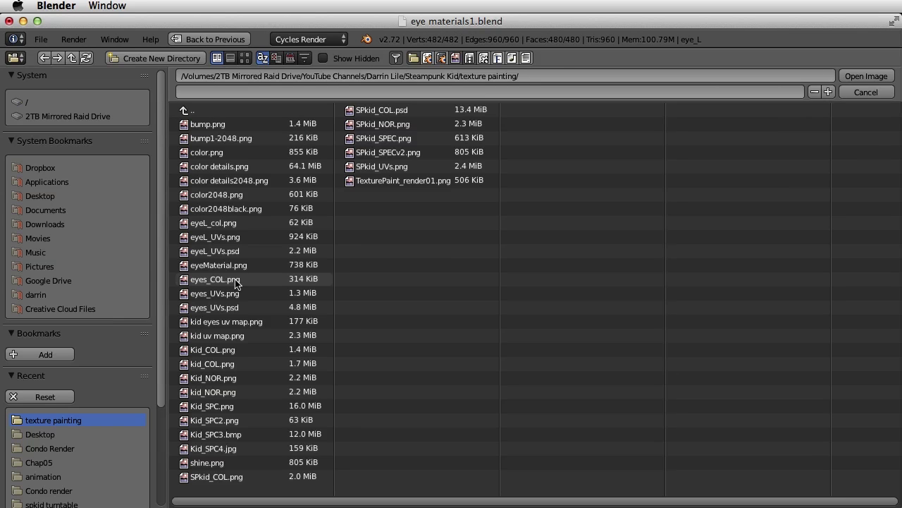
{"action": "left_click", "coordinate": [194, 282]}
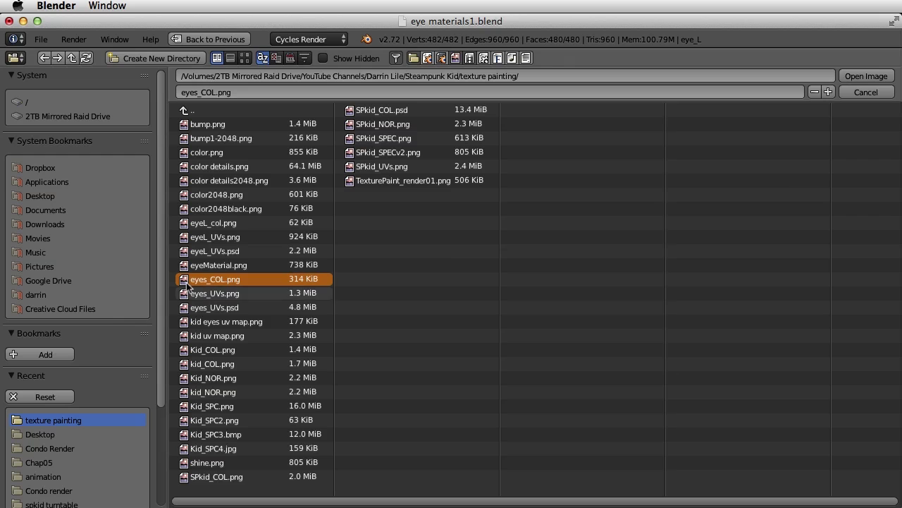
{"action": "left_click", "coordinate": [866, 76]}
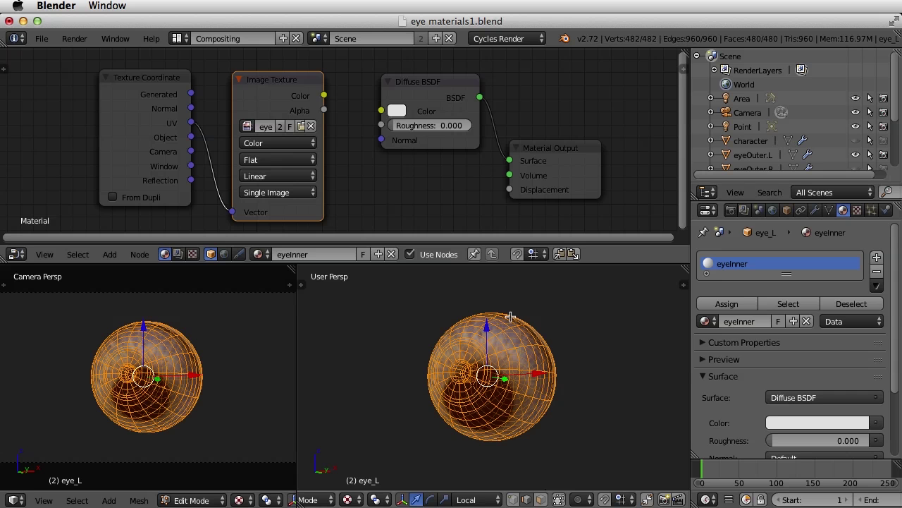
{"action": "key", "text": "a"}
{"action": "middle_click_drag", "start_coordinate": [612, 387], "coordinate": [588, 372]}
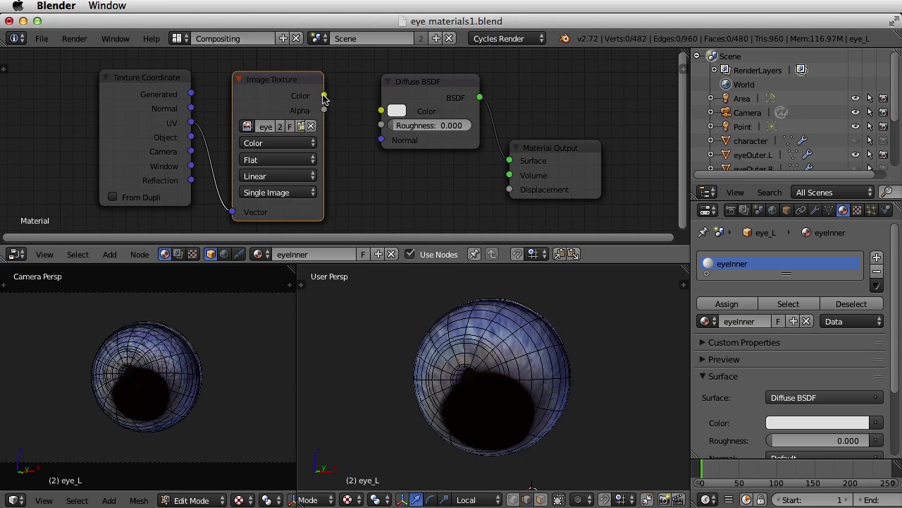
{"action": "left_click_drag", "start_coordinate": [323, 95], "coordinate": [386, 113]}
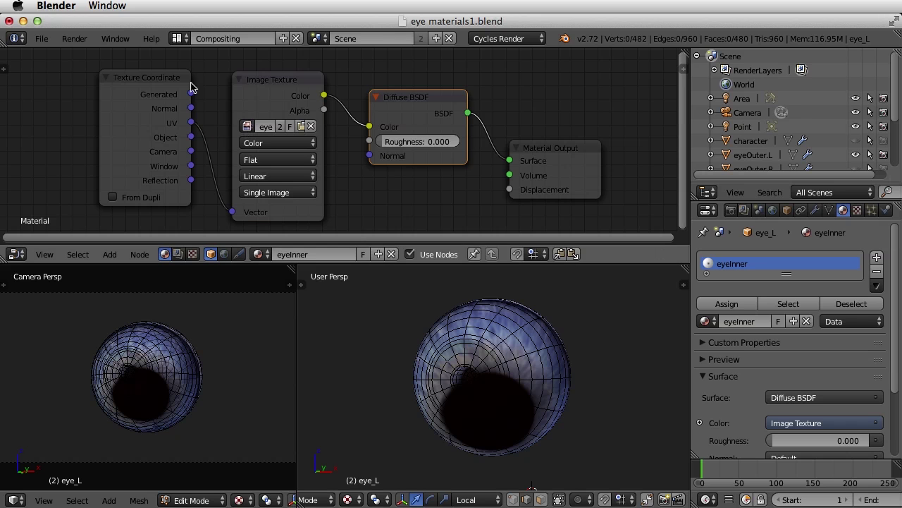
Switch to the UV Editing layout in Object Mode and display eyes_COL.png in the image editor
{"action": "left_click", "coordinate": [178, 38]}
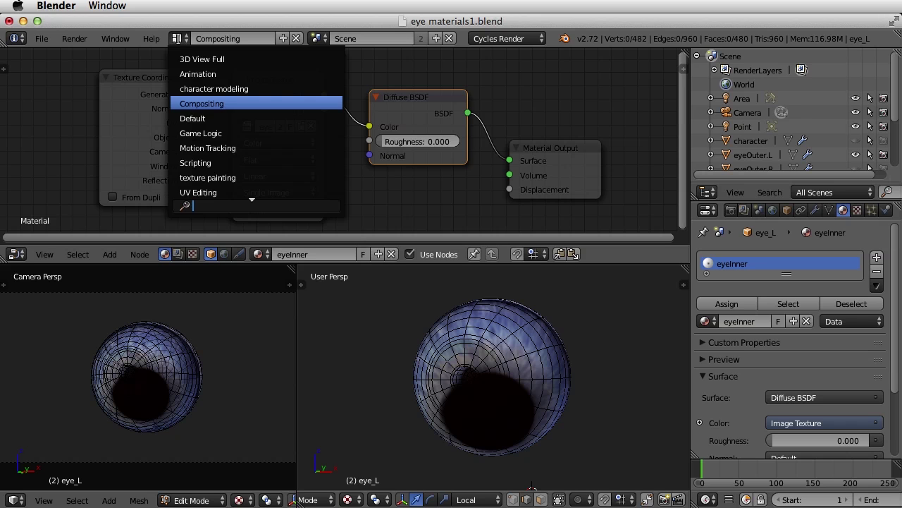
{"action": "left_click", "coordinate": [198, 192]}
{"action": "key", "text": "Tab"}
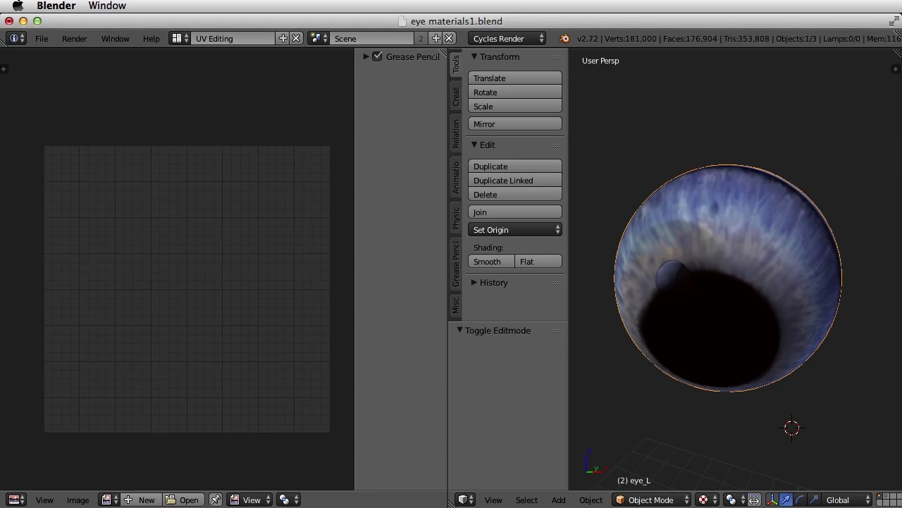
{"action": "left_click", "coordinate": [106, 499]}
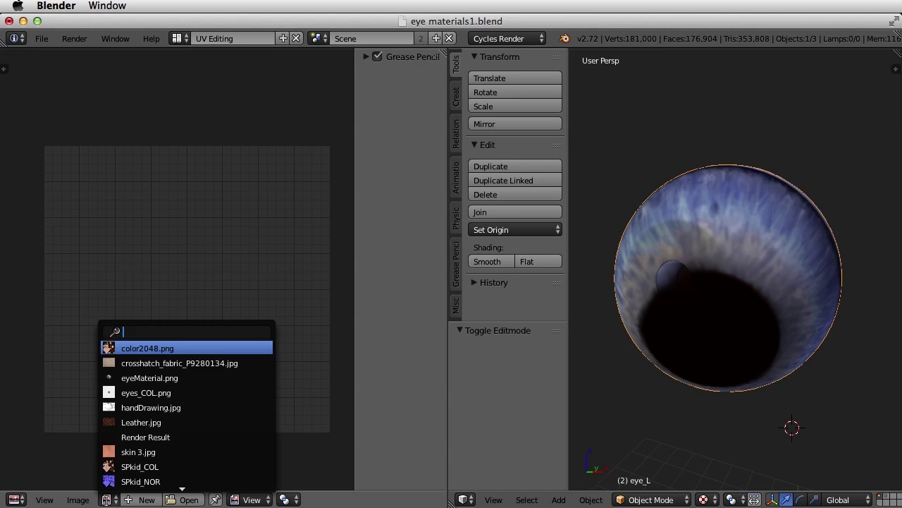
{"action": "left_click", "coordinate": [177, 392]}
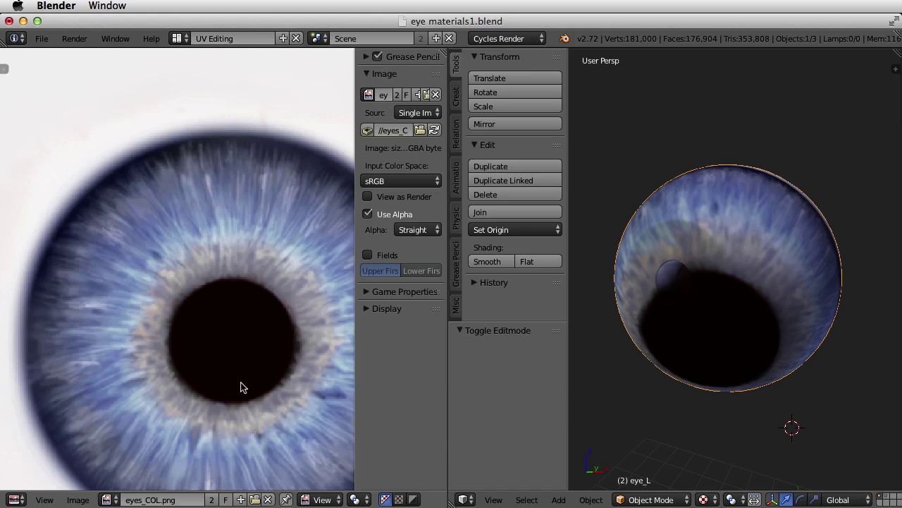
{"action": "scroll", "coordinate": [240, 384], "scroll_direction": "down", "scroll_amount": 10}
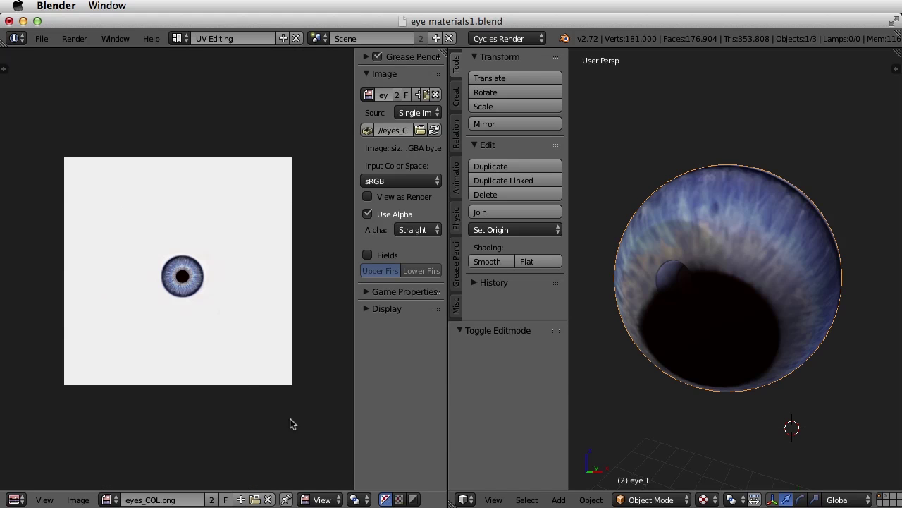
Select the entire eye mesh in Edit Mode to display its UVs, and select the UV vertex at the centre of the concentric rings
{"action": "key", "text": "Tab"}
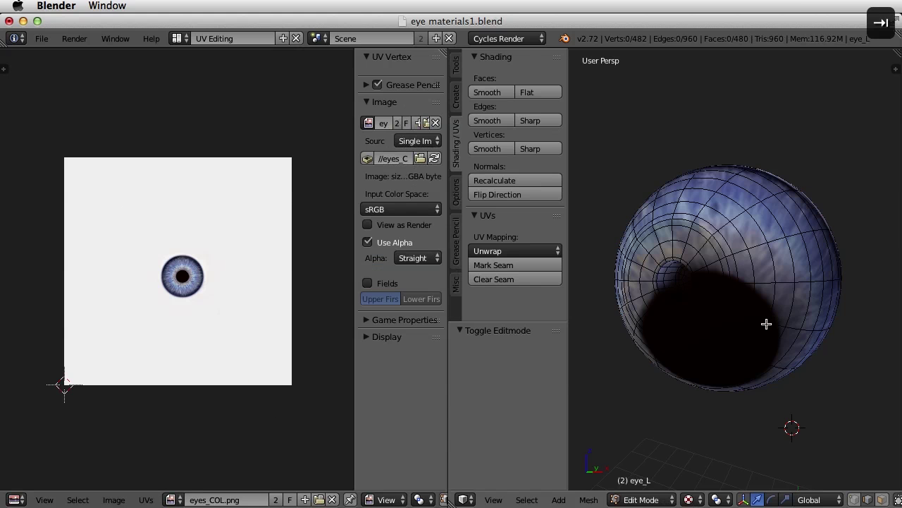
{"action": "key", "text": "a"}
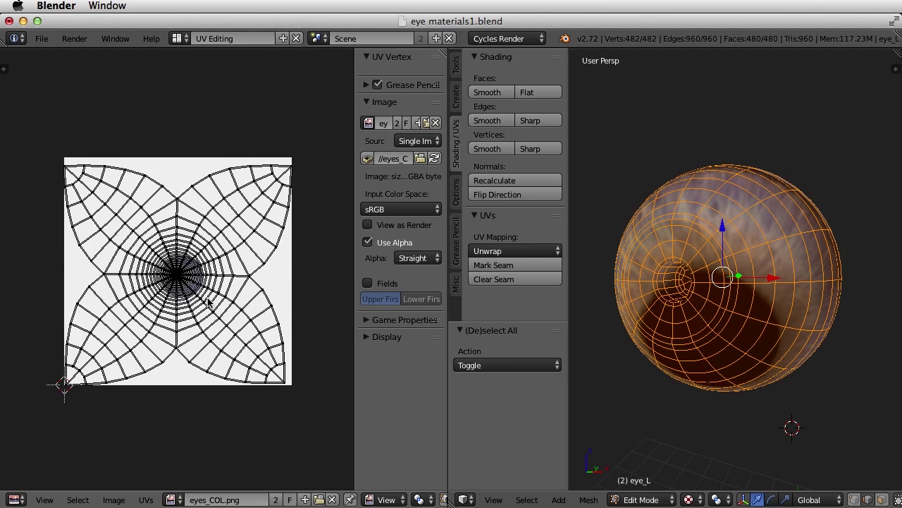
{"action": "scroll", "coordinate": [209, 302], "scroll_direction": "up", "scroll_amount": 5}
{"action": "scroll", "coordinate": [209, 301], "scroll_direction": "up", "scroll_amount": 5}
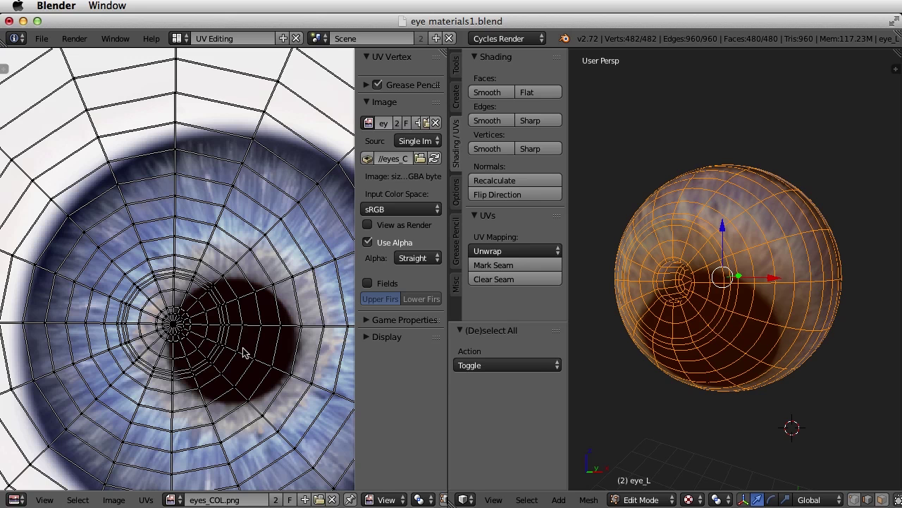
{"action": "scroll", "coordinate": [242, 350], "scroll_direction": "down", "scroll_amount": 3}
{"action": "scroll", "coordinate": [243, 350], "scroll_direction": "up", "scroll_amount": 3}
{"action": "middle_click_drag", "start_coordinate": [181, 294], "coordinate": [259, 296]}
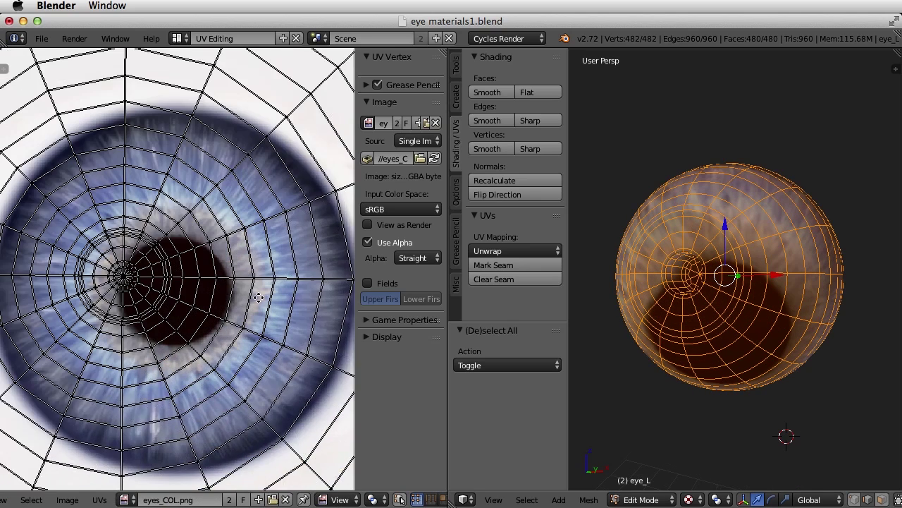
{"action": "scroll", "coordinate": [260, 297], "scroll_direction": "up", "scroll_amount": 5}
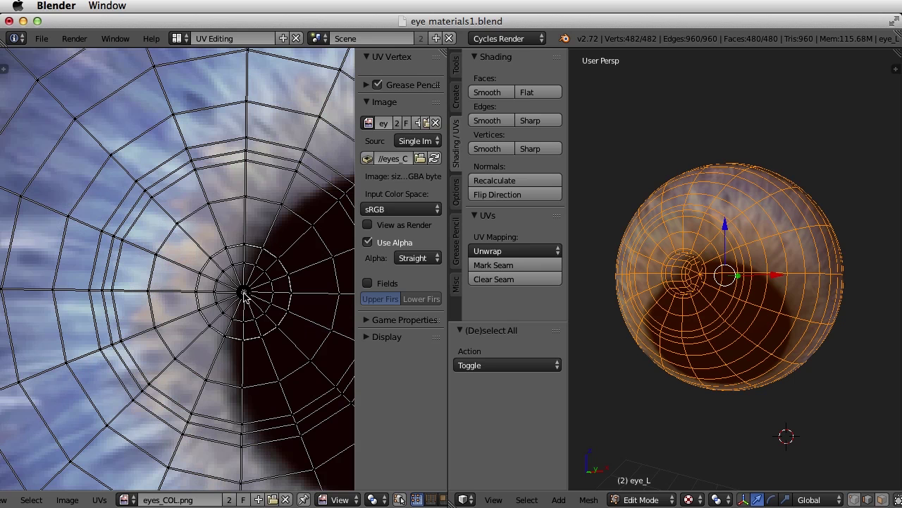
{"action": "right_click", "coordinate": [243, 293]}
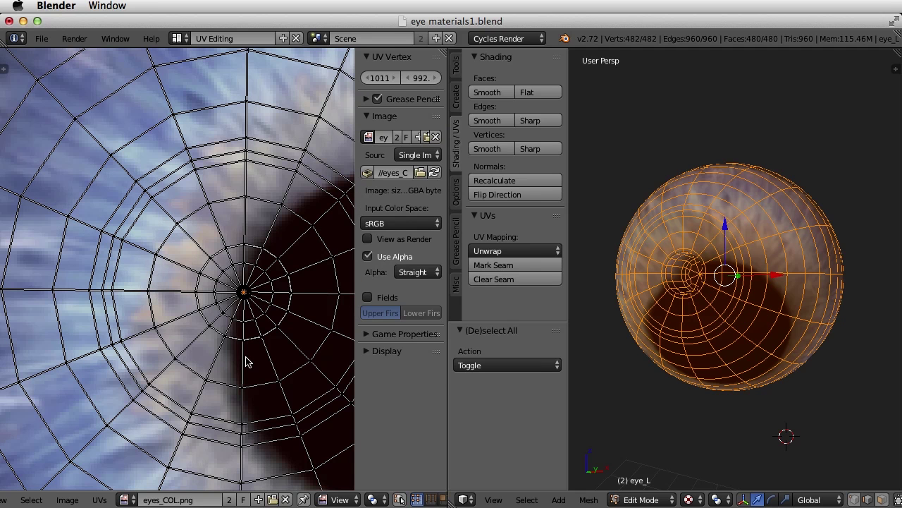
{"action": "key", "text": "KP_Decimal"}
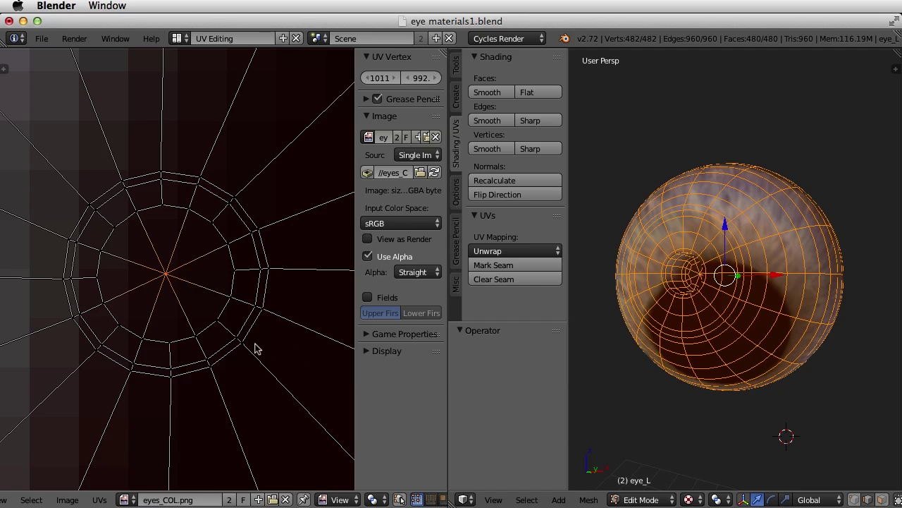
{"action": "scroll", "coordinate": [255, 347], "scroll_direction": "down", "scroll_amount": 6}
{"action": "scroll", "coordinate": [255, 345], "scroll_direction": "down", "scroll_amount": 6}
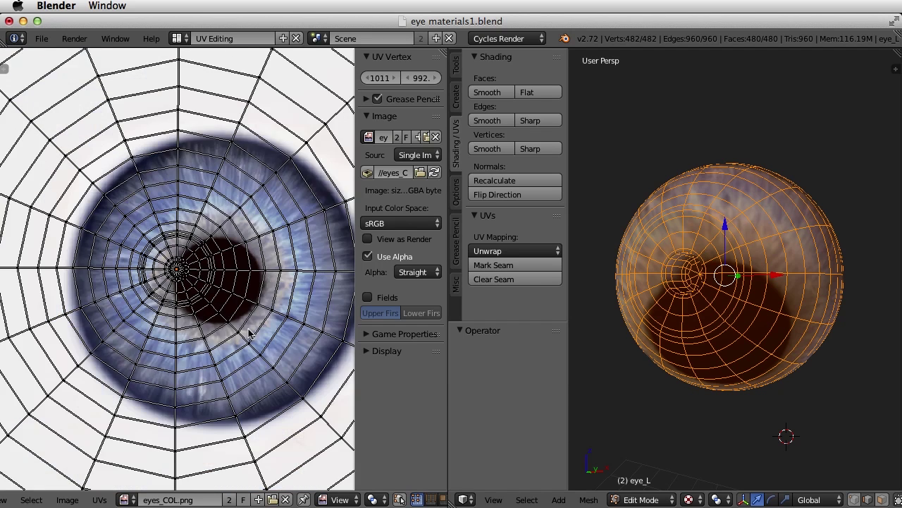
Grow the UV selection ring by ring from the centre vertex until it covers the concentric rings just inside the corner lobes
{"action": "key", "text": "ctrl+KP_Add"}
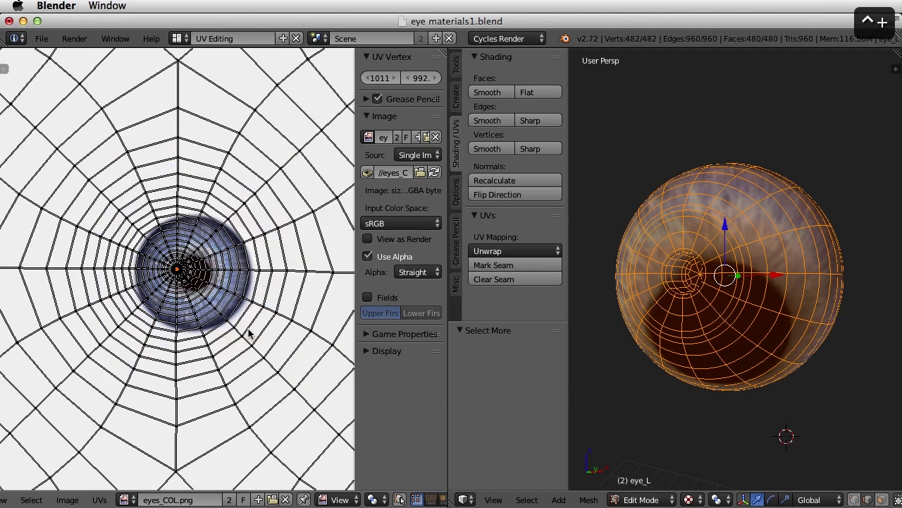
{"action": "key", "text": "ctrl+KP_Add"}
{"action": "key", "text": "ctrl+KP_Add"}
{"action": "key", "text": "ctrl+KP_Add"}
{"action": "key", "text": "ctrl+KP_Add"}
{"action": "key", "text": "ctrl+KP_Add"}
{"action": "key", "text": "ctrl+KP_Add"}
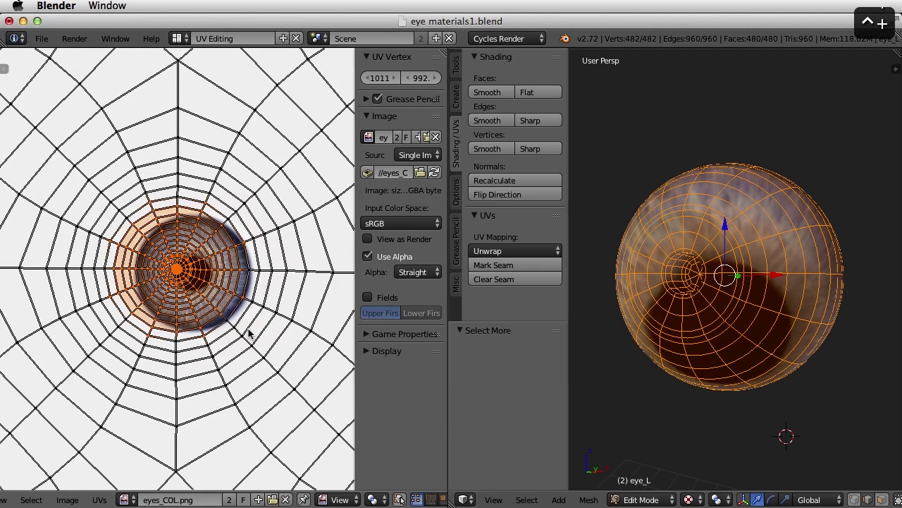
{"action": "scroll", "coordinate": [240, 328], "scroll_direction": "down", "scroll_amount": 2}
{"action": "scroll", "coordinate": [238, 323], "scroll_direction": "up", "scroll_amount": 3}
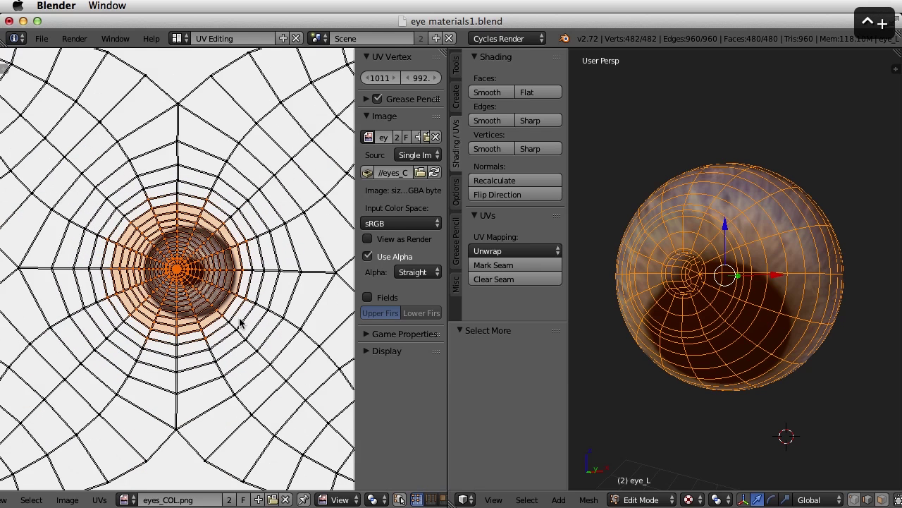
{"action": "key", "text": "ctrl+KP_Add"}
{"action": "key", "text": "ctrl+KP_Add"}
{"action": "key", "text": "ctrl+KP_Add"}
{"action": "key", "text": "ctrl+KP_Add"}
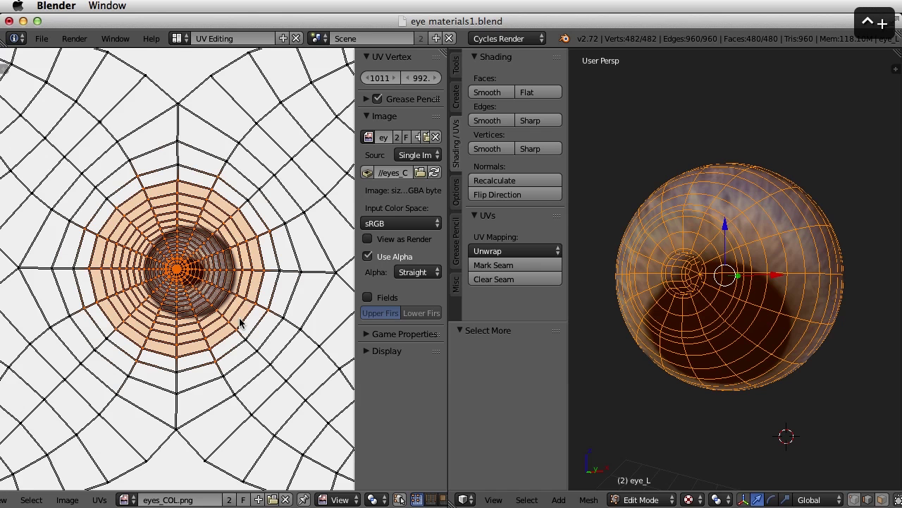
{"action": "key", "text": "ctrl+KP_Add"}
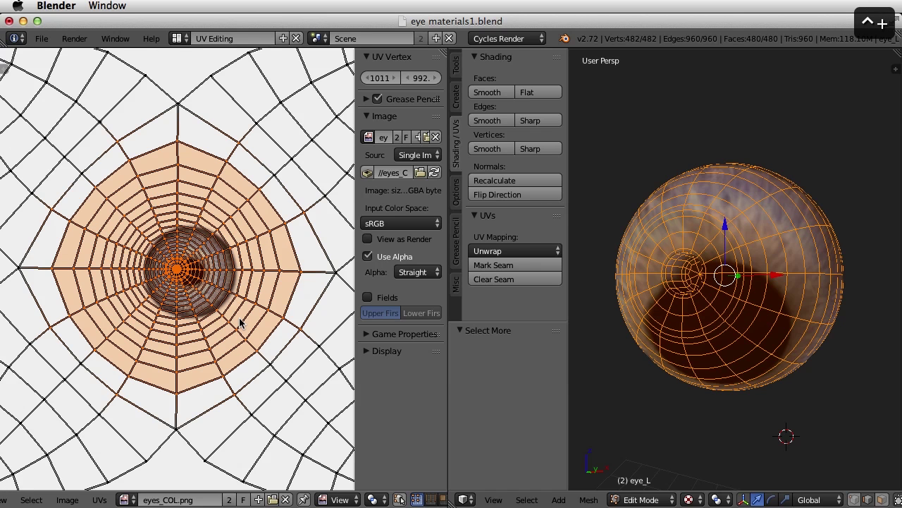
{"action": "key", "text": "ctrl+KP_Subtract"}
{"action": "scroll", "coordinate": [261, 285], "scroll_direction": "down", "scroll_amount": 1}
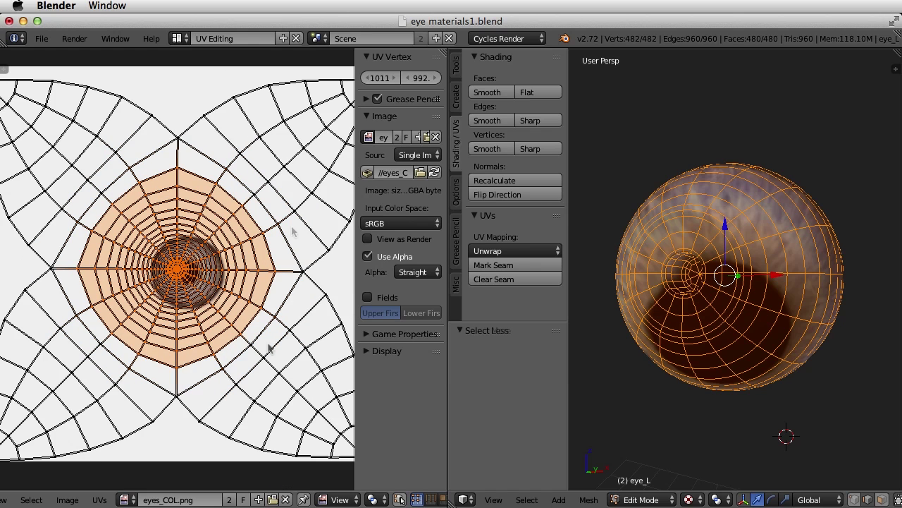
Enable proportional editing for the UVs and scale up the selected rings by about 1.166 with a proportional size of 0.29
{"action": "scroll", "coordinate": [371, 502], "scroll_direction": "down", "scroll_amount": 5}
{"action": "scroll", "coordinate": [299, 499], "scroll_direction": "down", "scroll_amount": 8}
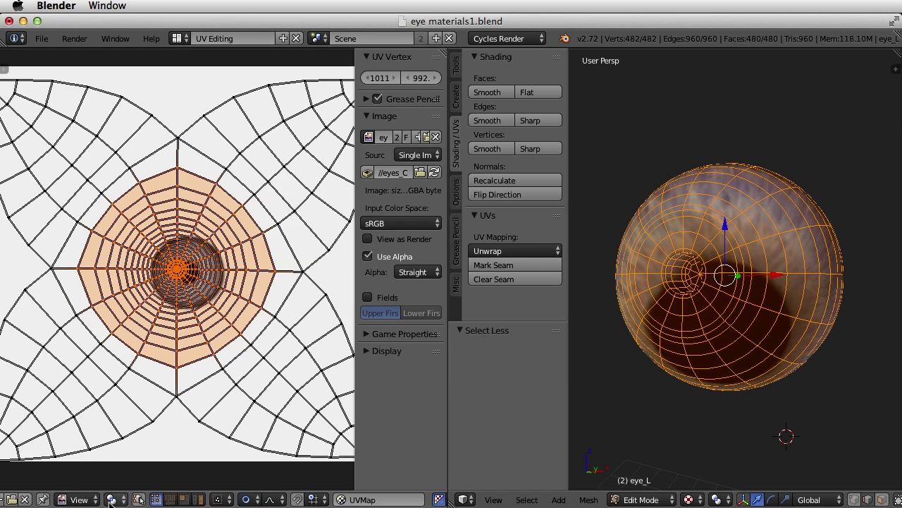
{"action": "left_click", "coordinate": [251, 500]}
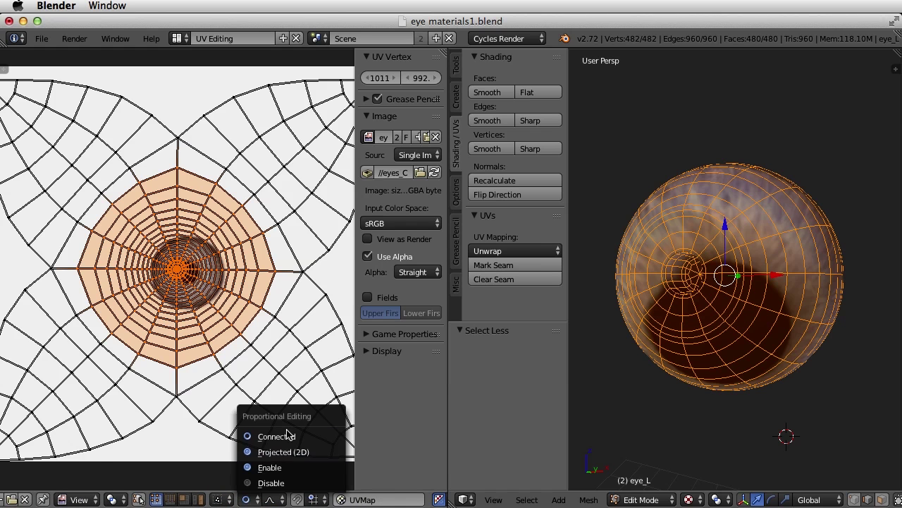
{"action": "left_click", "coordinate": [281, 468]}
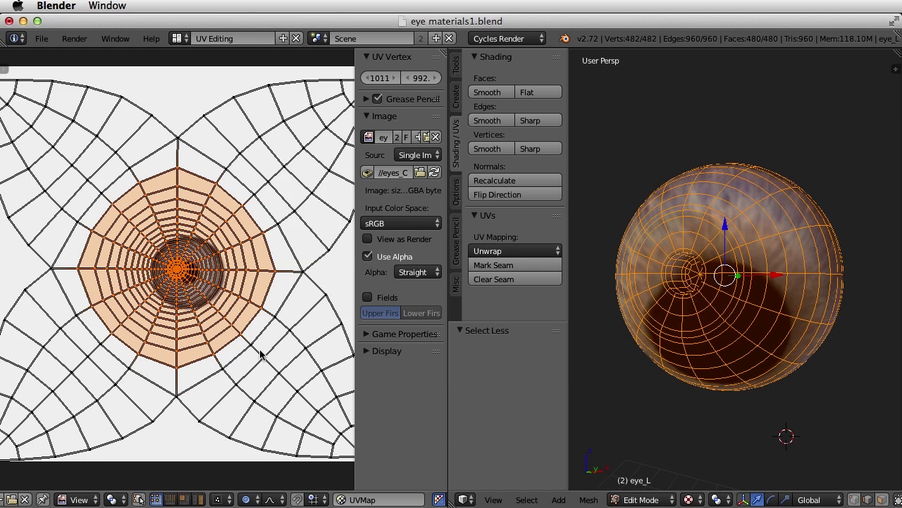
{"action": "key", "text": "s"}
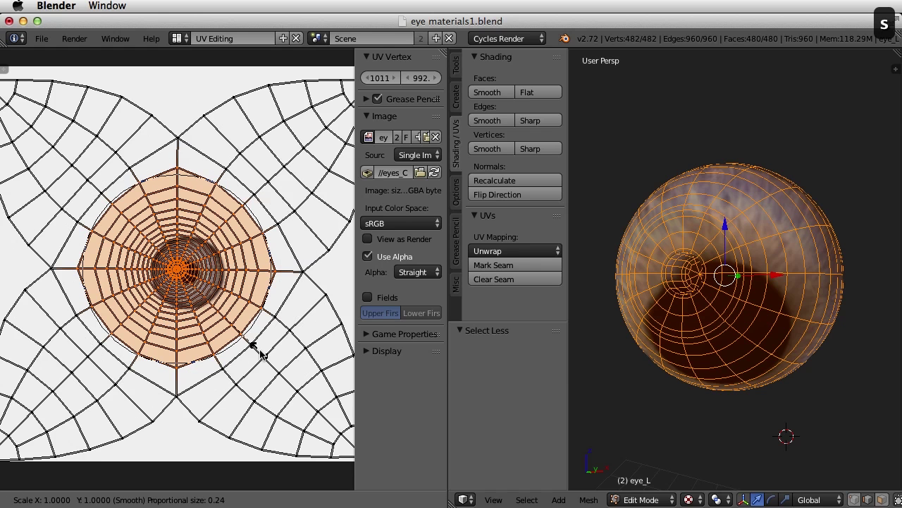
{"action": "scroll", "coordinate": [259, 354], "scroll_direction": "down", "scroll_amount": 3}
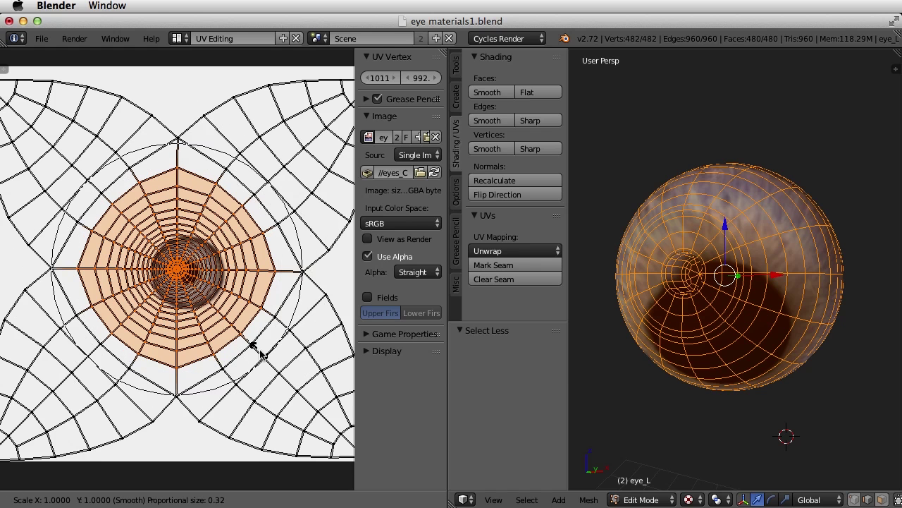
{"action": "scroll", "coordinate": [260, 350], "scroll_direction": "up", "scroll_amount": 1}
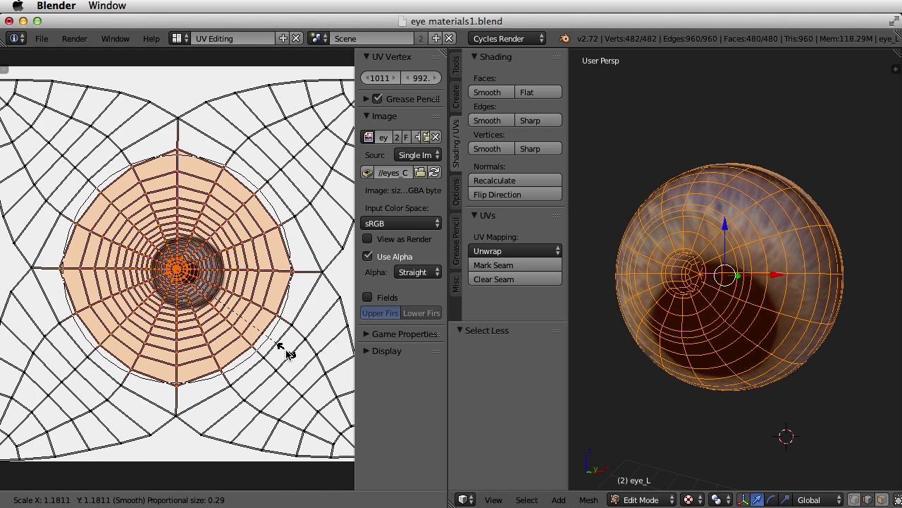
{"action": "left_click", "coordinate": [282, 349]}
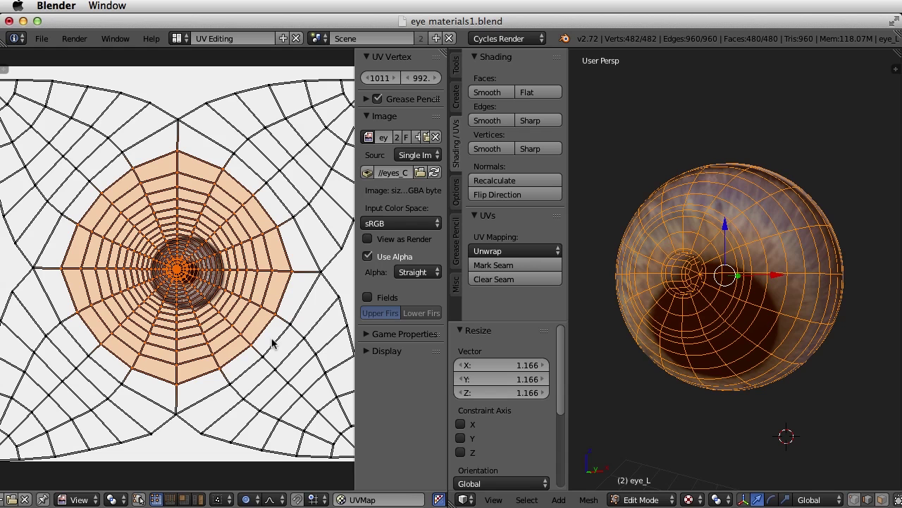
Shrink the UV selection to the inner rings around the iris and scale them up proportionally by about 1.432
{"action": "key", "text": "ctrl+KP_Subtract"}
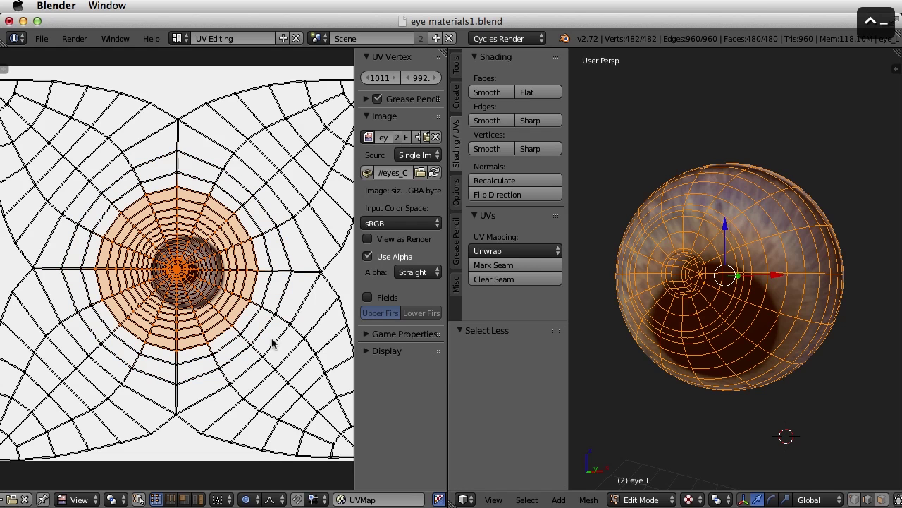
{"action": "key", "text": "ctrl+KP_Subtract"}
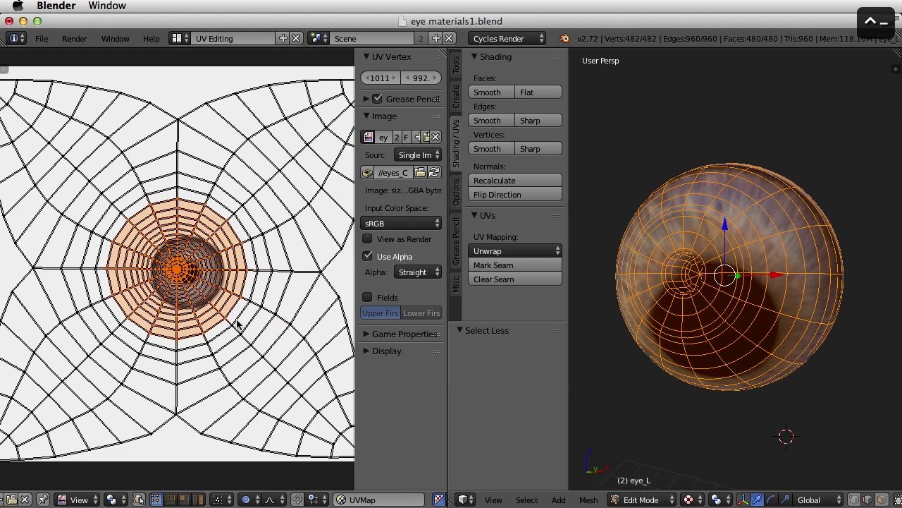
{"action": "key", "text": "s"}
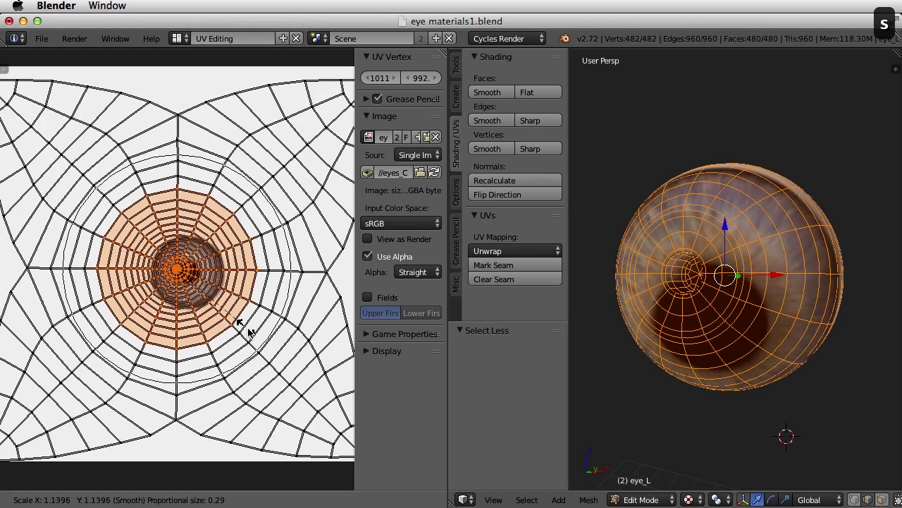
{"action": "left_click", "coordinate": [266, 343]}
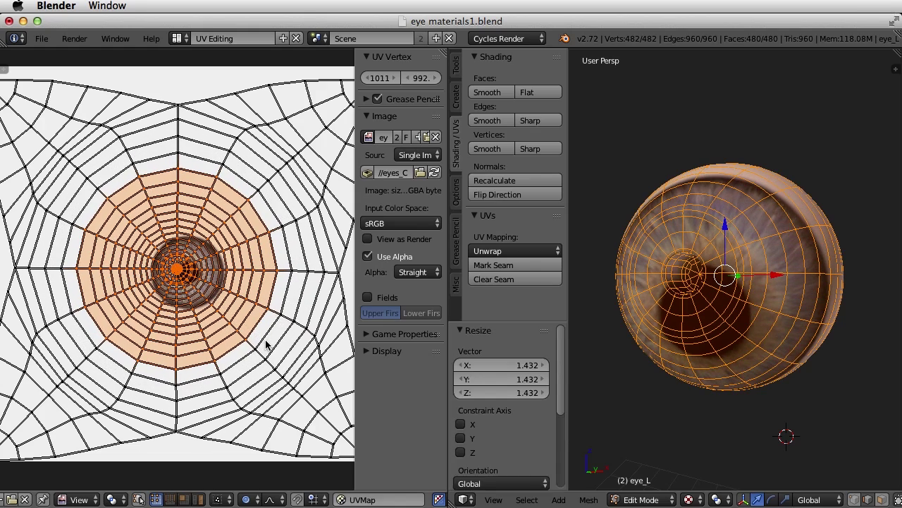
Shrink the UV selection by four rings and scale the remaining rings up proportionally by about 1.441
{"action": "key", "text": "ctrl+KP_Subtract"}
{"action": "key", "text": "ctrl+KP_Subtract"}
{"action": "key", "text": "ctrl+KP_Subtract"}
{"action": "key", "text": "ctrl+KP_Subtract"}
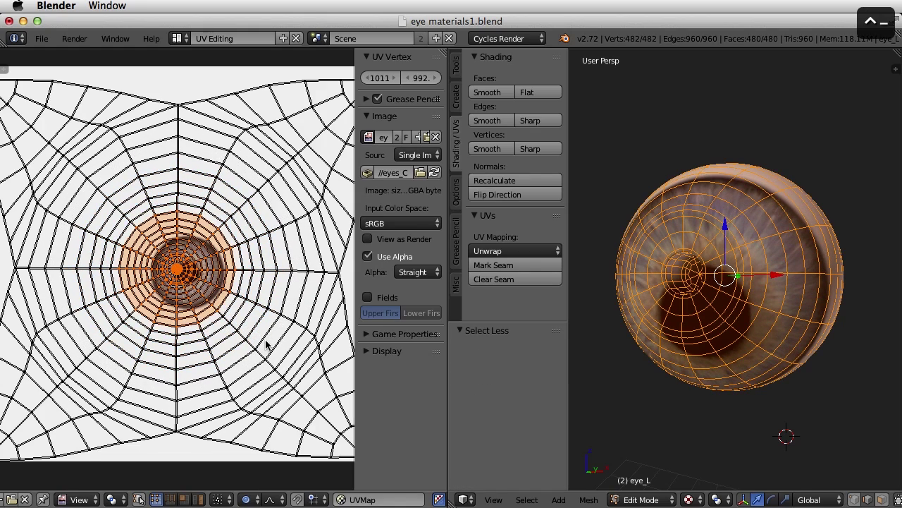
{"action": "key", "text": "s"}
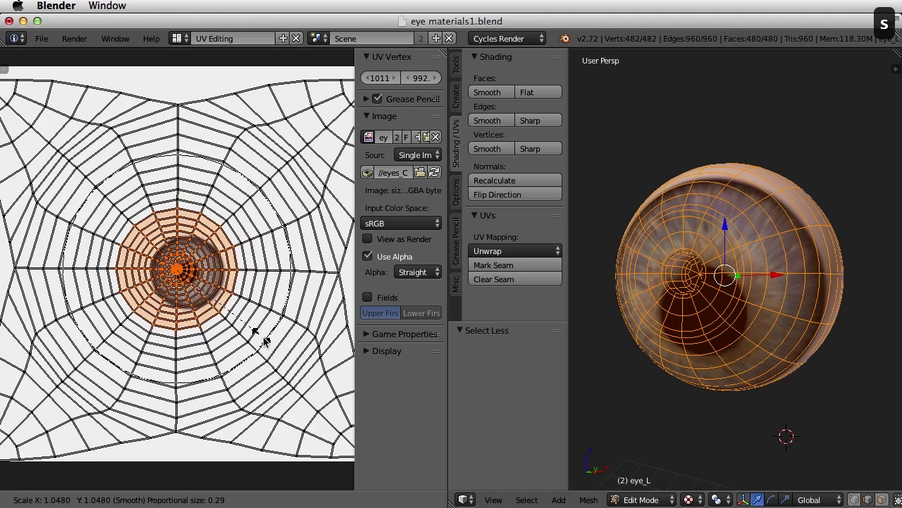
{"action": "left_click", "coordinate": [303, 350]}
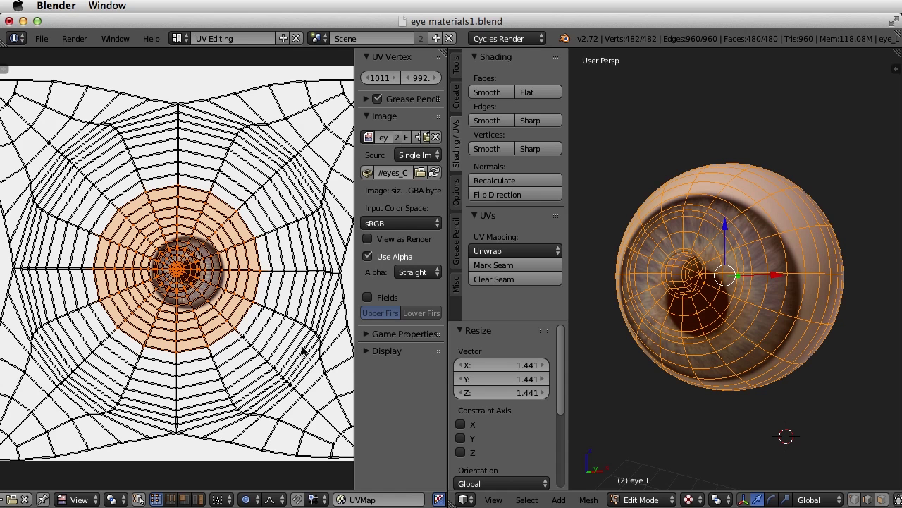
Shrink the UV selection by three more rings and scale it up proportionally by about 1.474
{"action": "key", "text": "ctrl+KP_Subtract"}
{"action": "key", "text": "ctrl+KP_Subtract"}
{"action": "key", "text": "ctrl+KP_Subtract"}
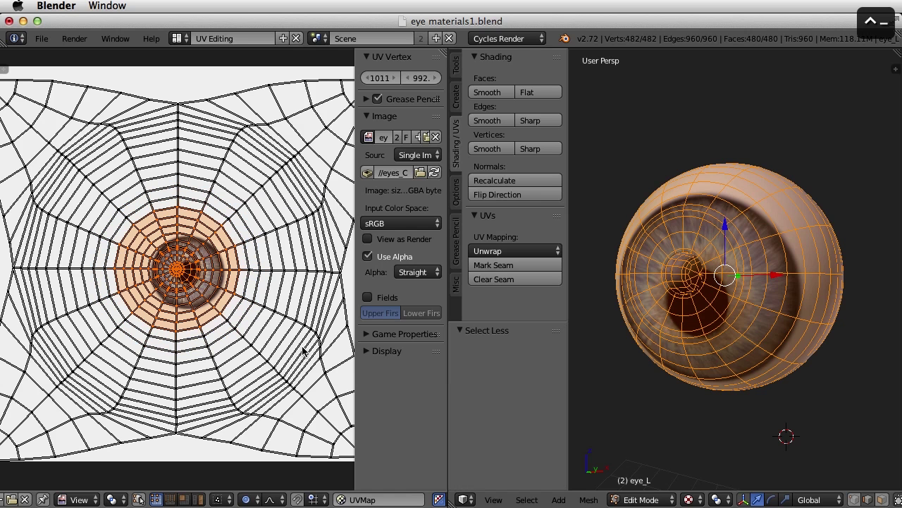
{"action": "key", "text": "s"}
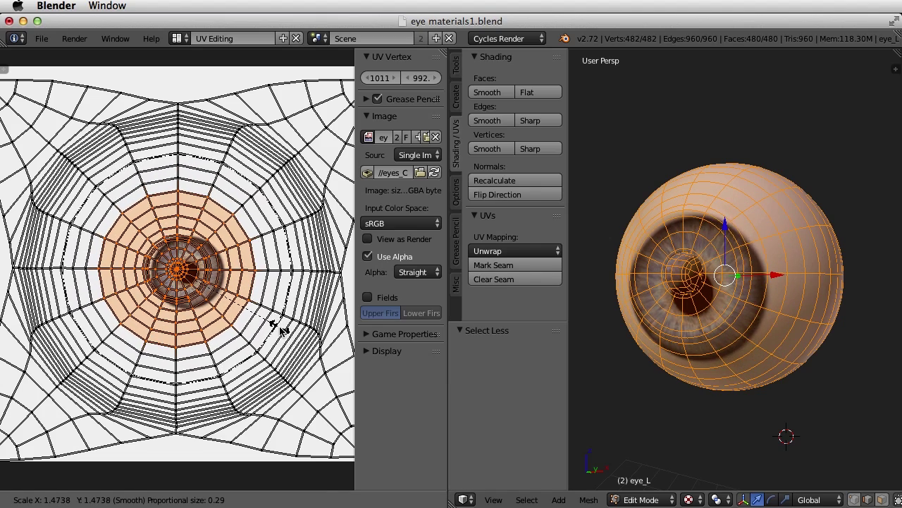
{"action": "left_click", "coordinate": [280, 323]}
Reduce the UV selection by two rings around the iris and scale it up proportionally by about 1.096
{"action": "scroll", "coordinate": [236, 300], "scroll_direction": "up", "scroll_amount": 3}
{"action": "scroll", "coordinate": [236, 300], "scroll_direction": "up", "scroll_amount": 2}
{"action": "scroll", "coordinate": [239, 305], "scroll_direction": "down", "scroll_amount": 2}
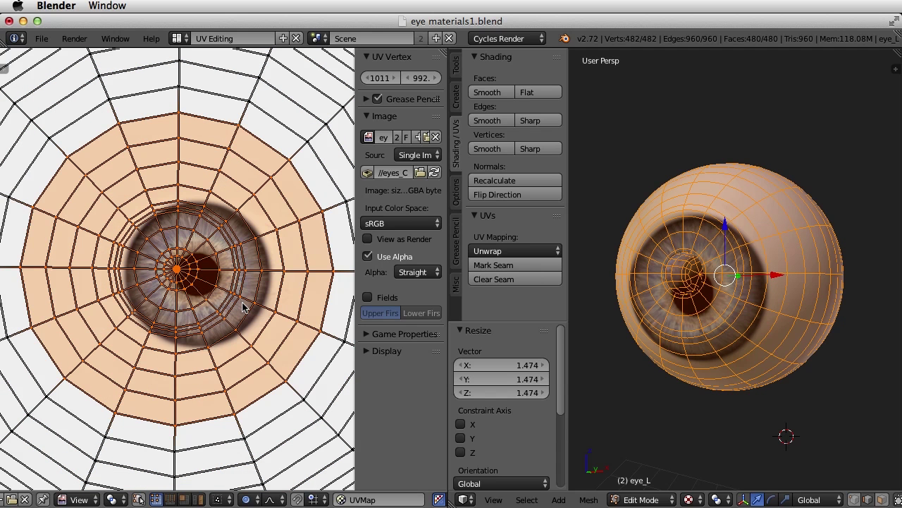
{"action": "key", "text": "ctrl+KP_Subtract"}
{"action": "key", "text": "ctrl+KP_Subtract"}
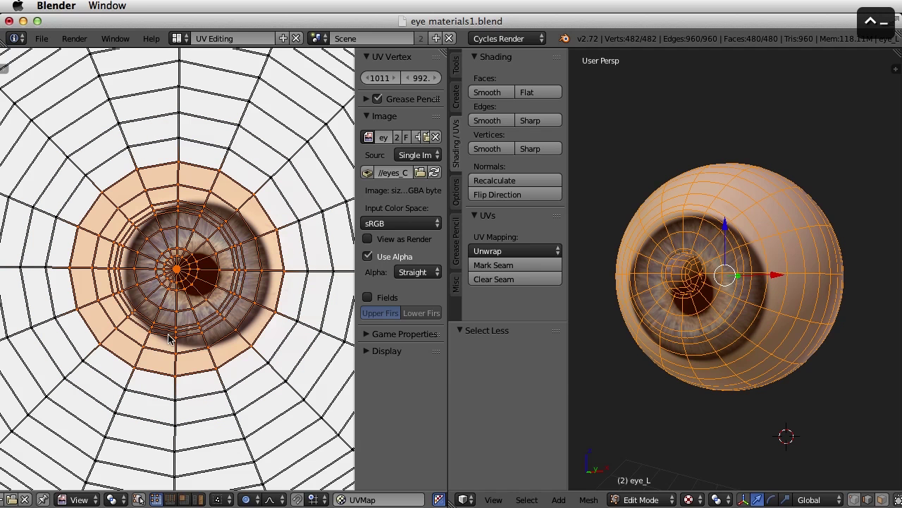
{"action": "key", "text": "s"}
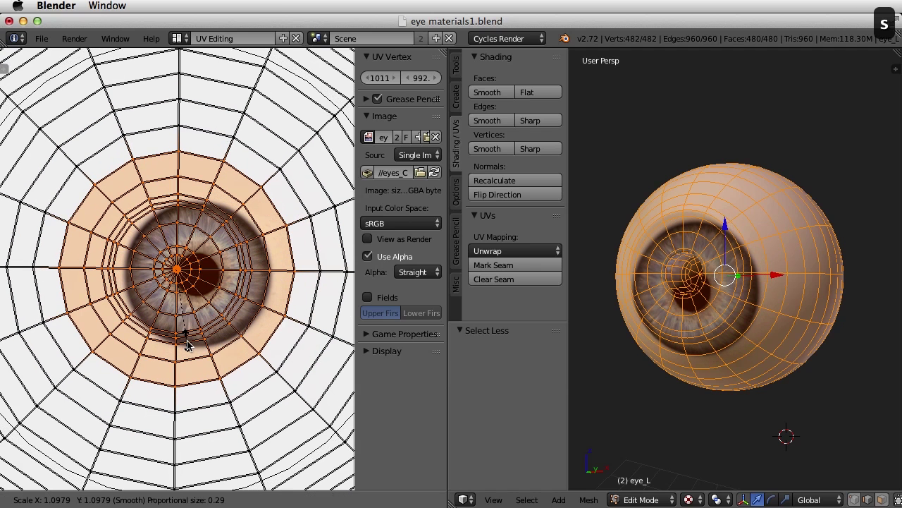
{"action": "left_click", "coordinate": [187, 343]}
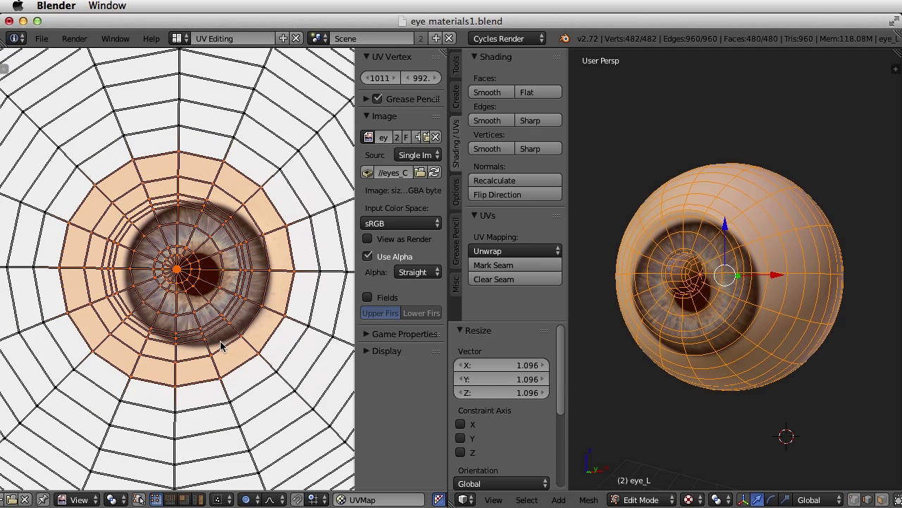
Move the selected UV rings by about 0.025 in X and -0.005 in Y to centre them on the pupil, and check the eye in Object Mode
{"action": "key", "text": "g"}
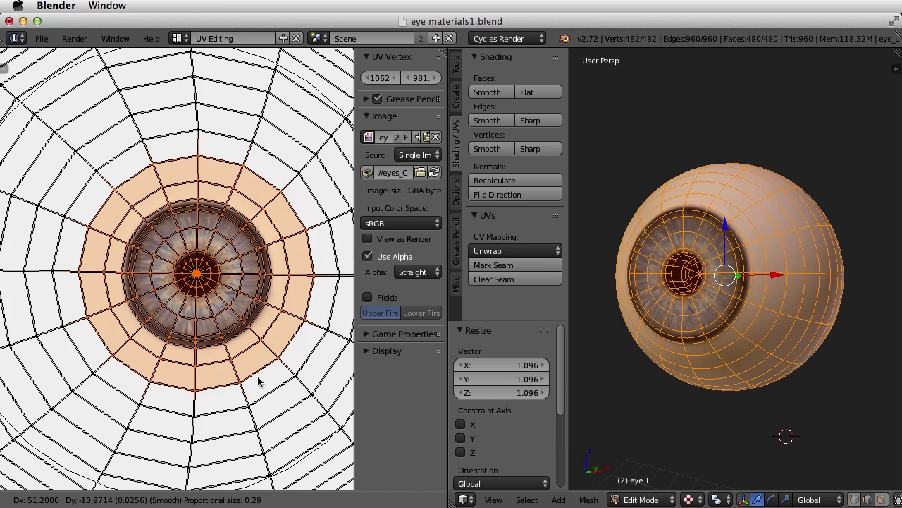
{"action": "left_click", "coordinate": [257, 376]}
{"action": "middle_click_drag", "start_coordinate": [703, 299], "coordinate": [720, 292]}
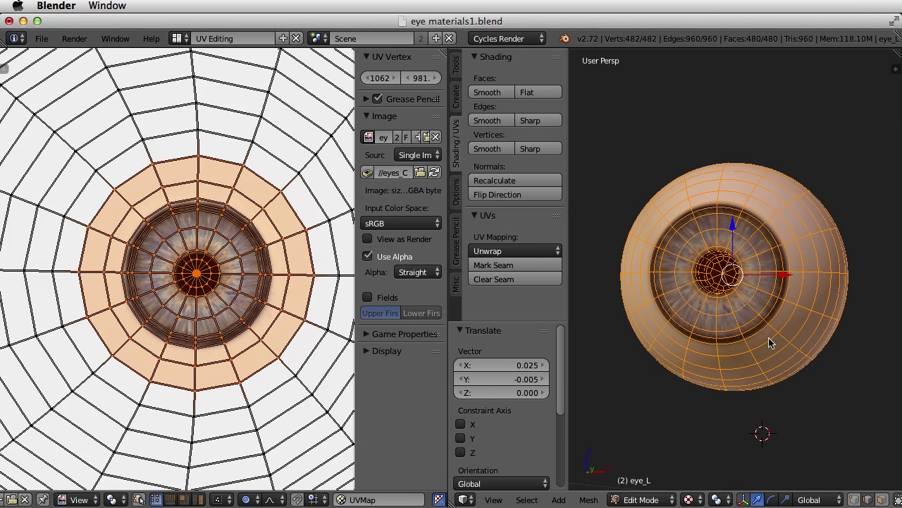
{"action": "key", "text": "Tab"}
{"action": "middle_click_drag", "start_coordinate": [780, 346], "coordinate": [757, 350]}
{"action": "scroll", "coordinate": [755, 352], "scroll_direction": "down", "scroll_amount": 1}
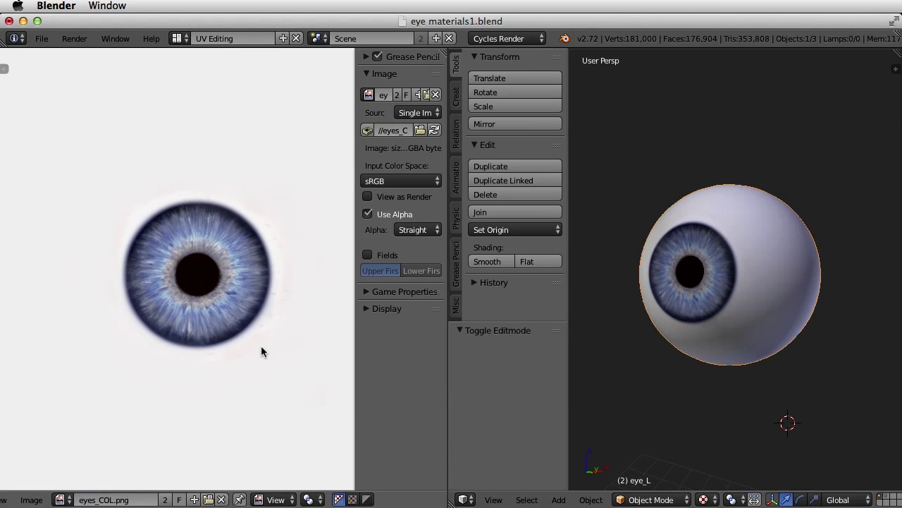
Back in Edit Mode, scale the iris UVs up proportionally by about 1.082 and nudge them by about -0.0009 in Y
{"action": "key", "text": "Tab"}
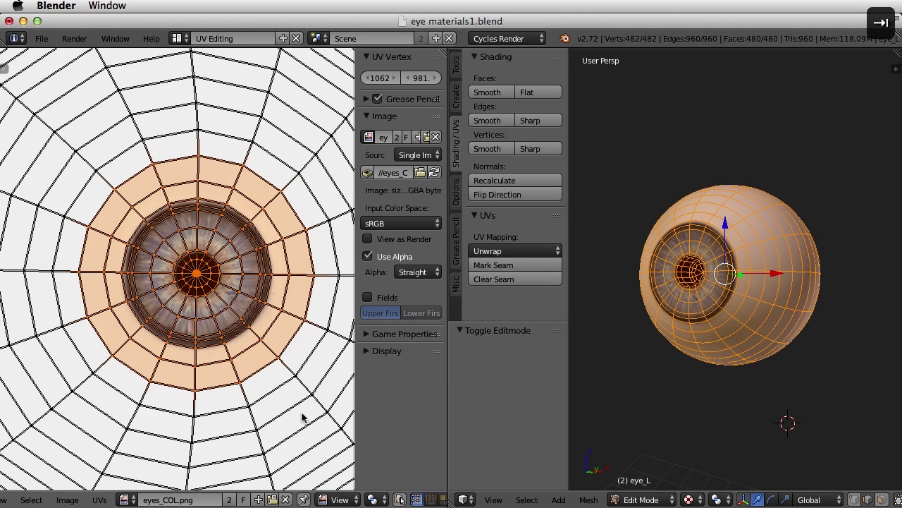
{"action": "key", "text": "s"}
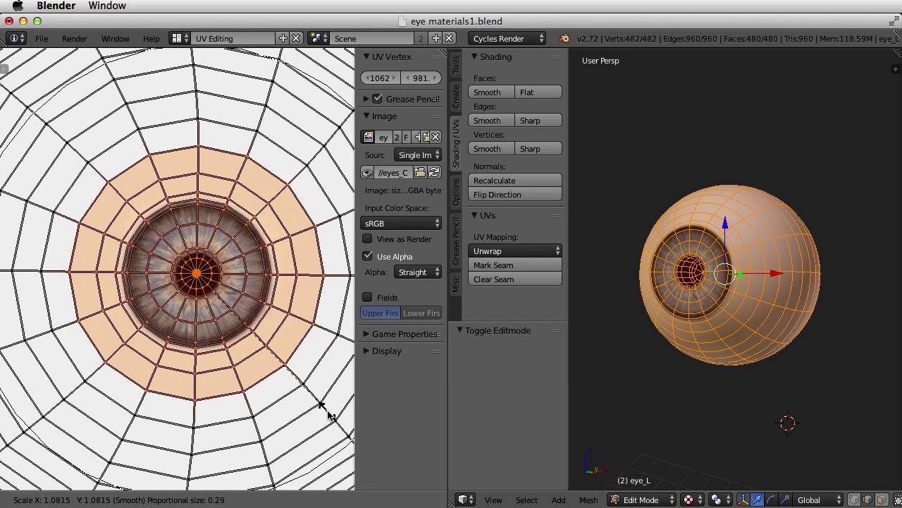
{"action": "left_click", "coordinate": [328, 415]}
{"action": "middle_click_drag", "start_coordinate": [760, 344], "coordinate": [793, 347]}
{"action": "key", "text": "g"}
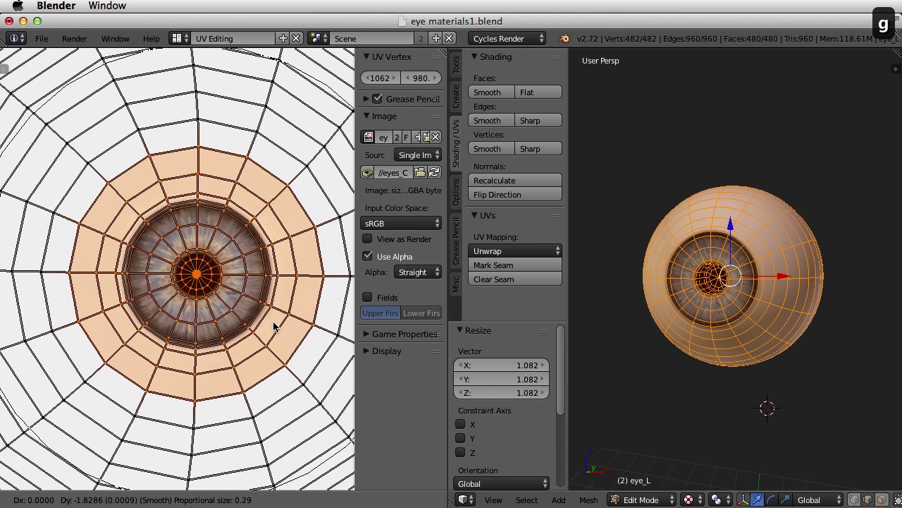
{"action": "left_click", "coordinate": [275, 326]}
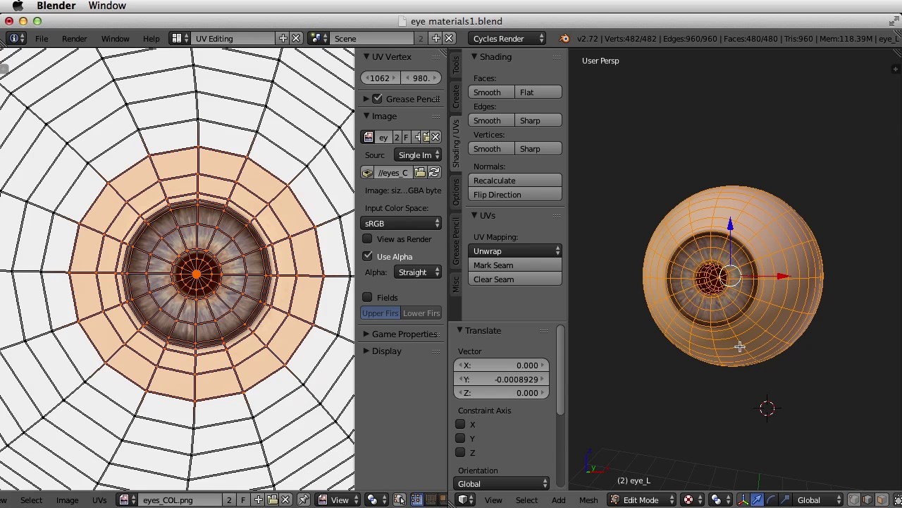
Return to Object Mode and inspect how the iris and pupil texture fits the eye mesh
{"action": "key", "text": "Tab"}
{"action": "scroll", "coordinate": [753, 358], "scroll_direction": "up", "scroll_amount": 1}
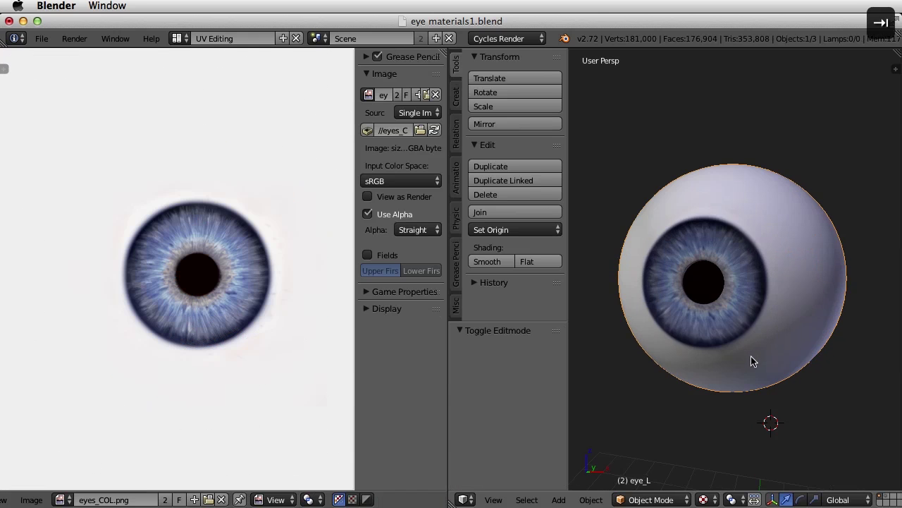
{"action": "scroll", "coordinate": [752, 359], "scroll_direction": "down", "scroll_amount": 3}
{"action": "middle_click_drag", "start_coordinate": [757, 363], "coordinate": [745, 342]}
{"action": "scroll", "coordinate": [745, 343], "scroll_direction": "up", "scroll_amount": 1}
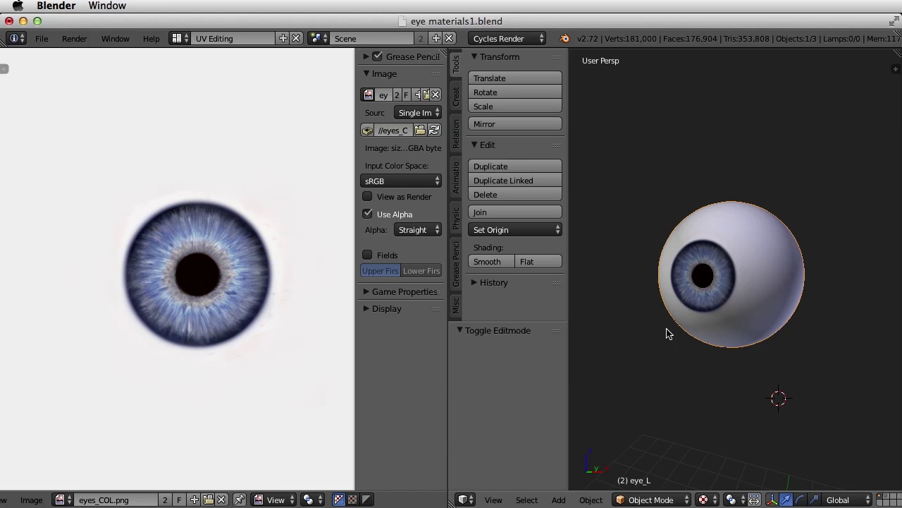
Switch to the Default screen layout and set the 3D viewport shading to Texture
{"action": "left_click", "coordinate": [177, 39]}
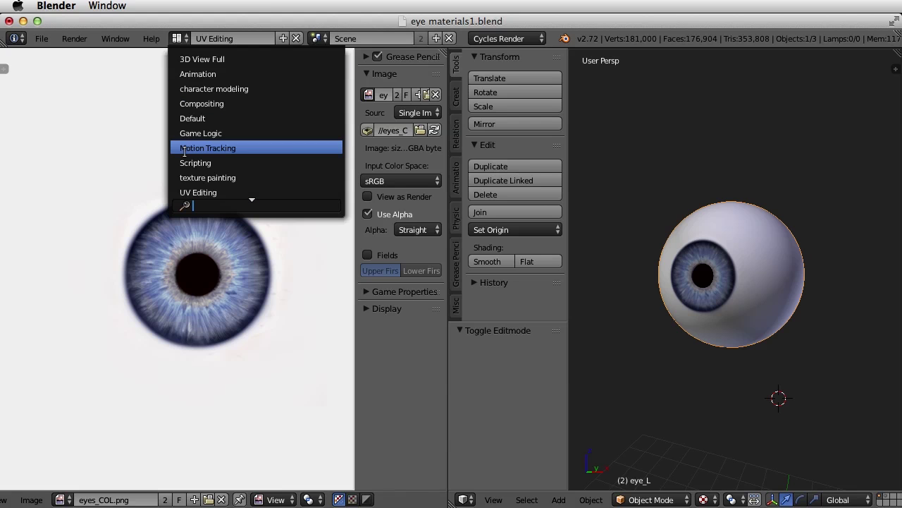
{"action": "left_click", "coordinate": [191, 118]}
{"action": "middle_click_drag", "start_coordinate": [470, 345], "coordinate": [477, 327]}
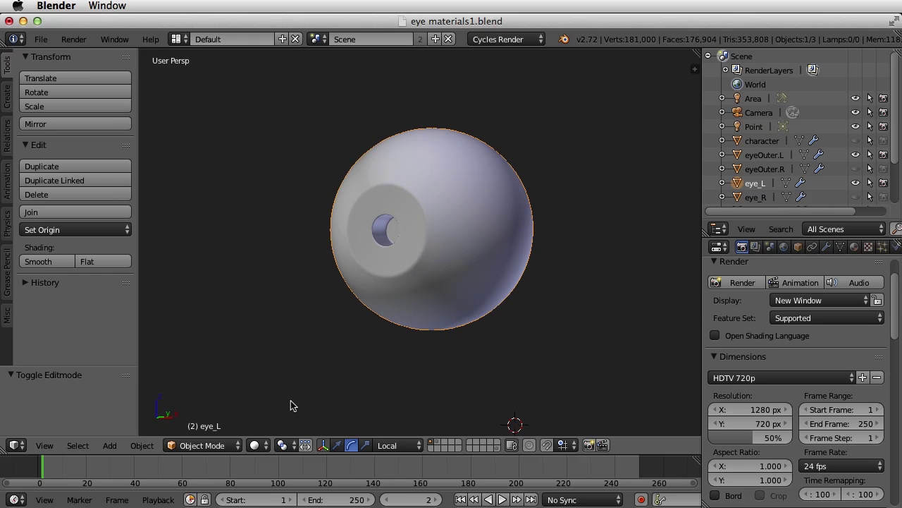
{"action": "left_click", "coordinate": [257, 445]}
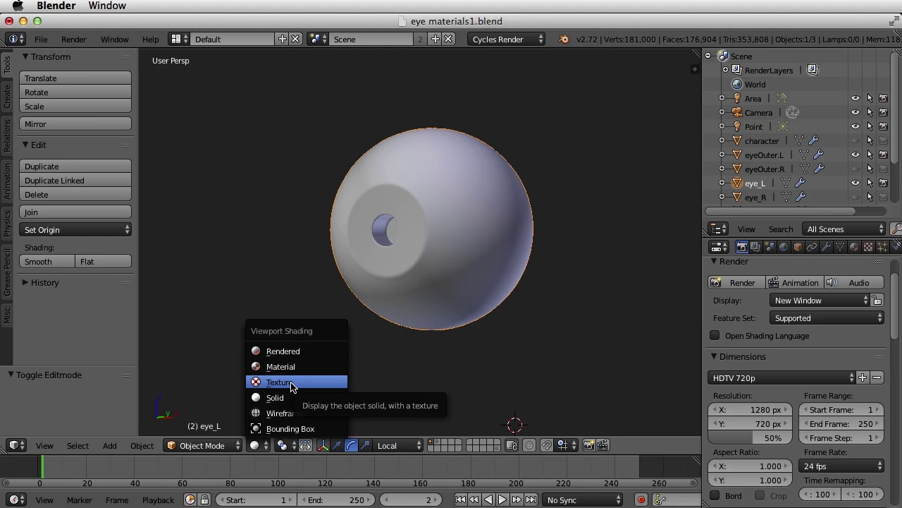
{"action": "left_click", "coordinate": [291, 385]}
{"action": "mouse_move", "coordinate": [546, 344]}
{"action": "middle_mouse_down"}
{"action": "mouse_move", "coordinate": [447, 343]}
{"action": "mouse_move", "coordinate": [545, 339]}
{"action": "middle_mouse_up"}
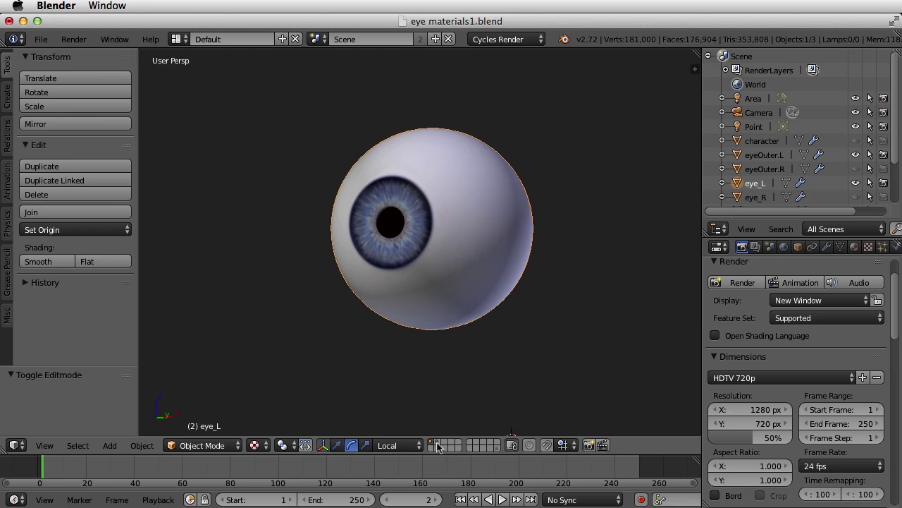
Select eyeOuter.L on the second layer, move it to the first layer, and display the first layer
{"action": "left_click", "coordinate": [765, 158]}
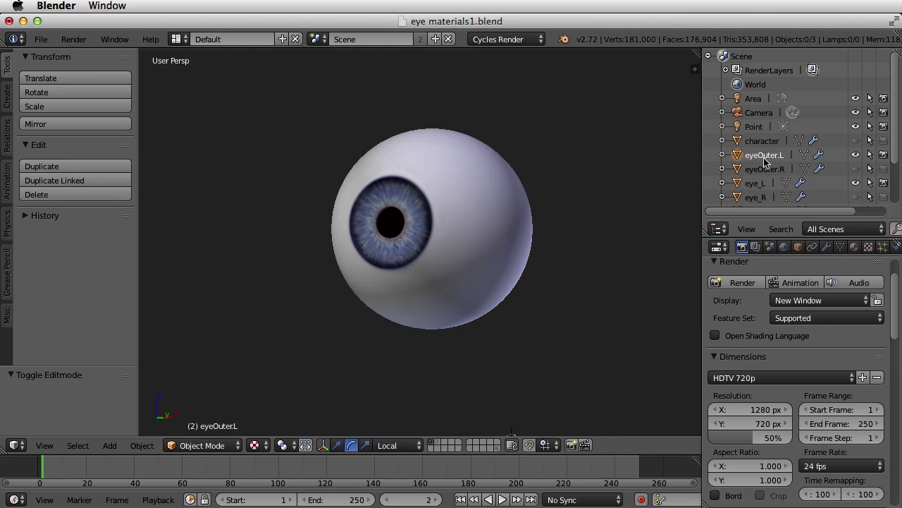
{"action": "left_click", "coordinate": [438, 445]}
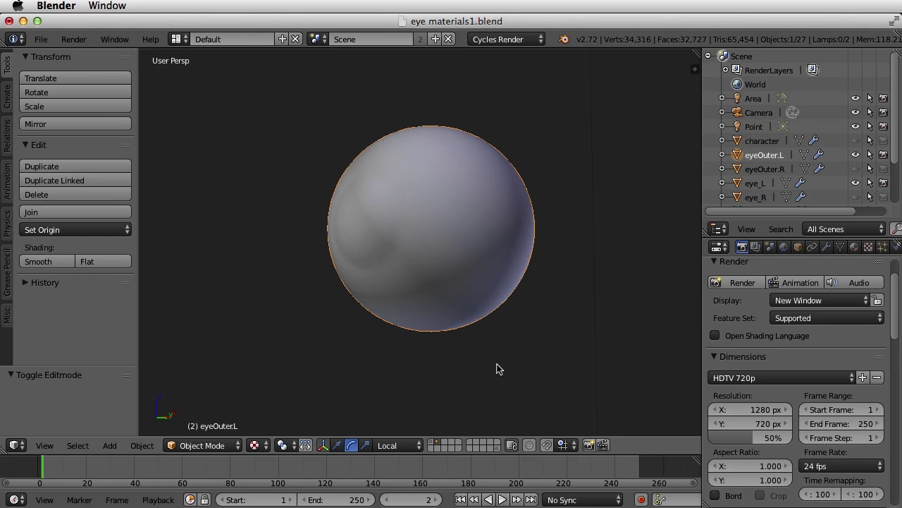
{"action": "key", "text": "m"}
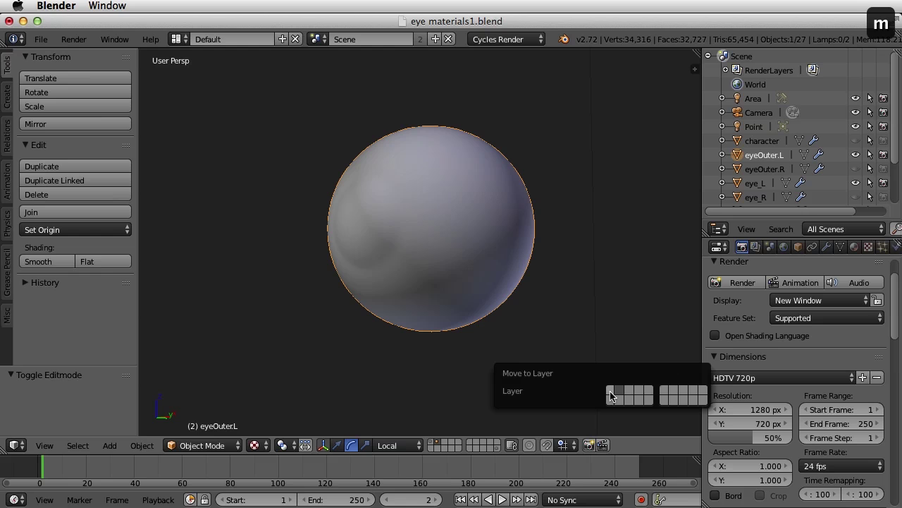
{"action": "left_click", "coordinate": [611, 392]}
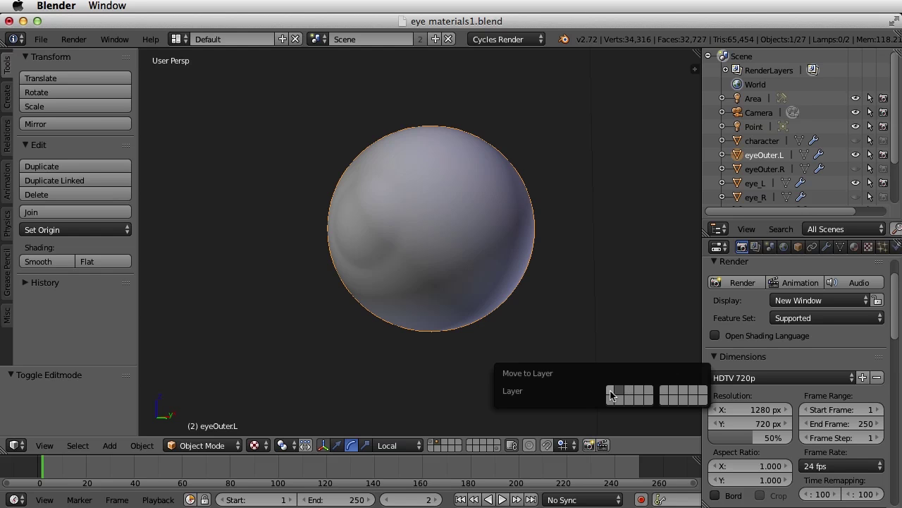
{"action": "left_click", "coordinate": [611, 394]}
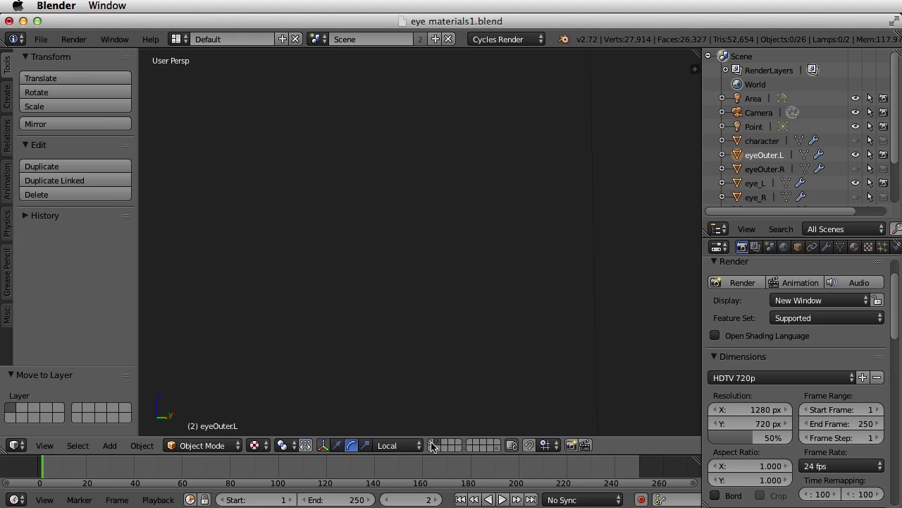
{"action": "left_click", "coordinate": [433, 445]}
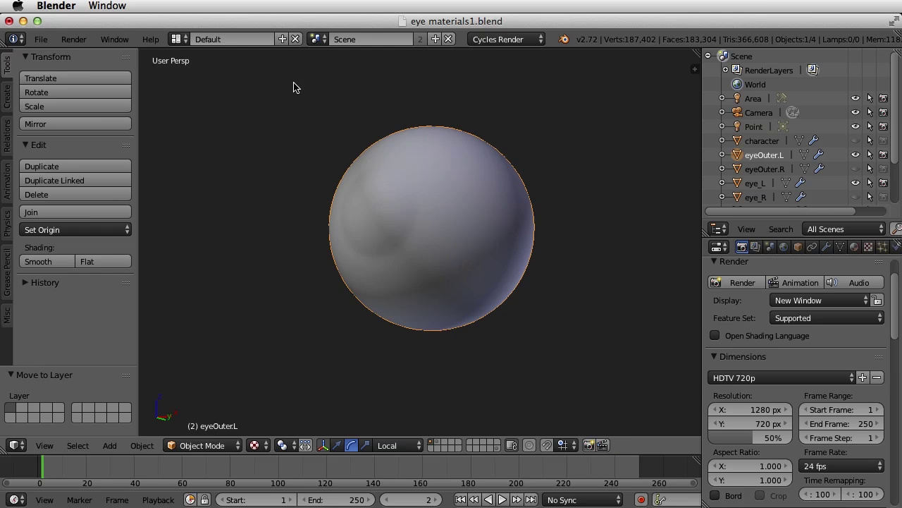
In the Compositing layout, create a new material for eyeOuter.L and name it eyeOuter
{"action": "left_click", "coordinate": [177, 39]}
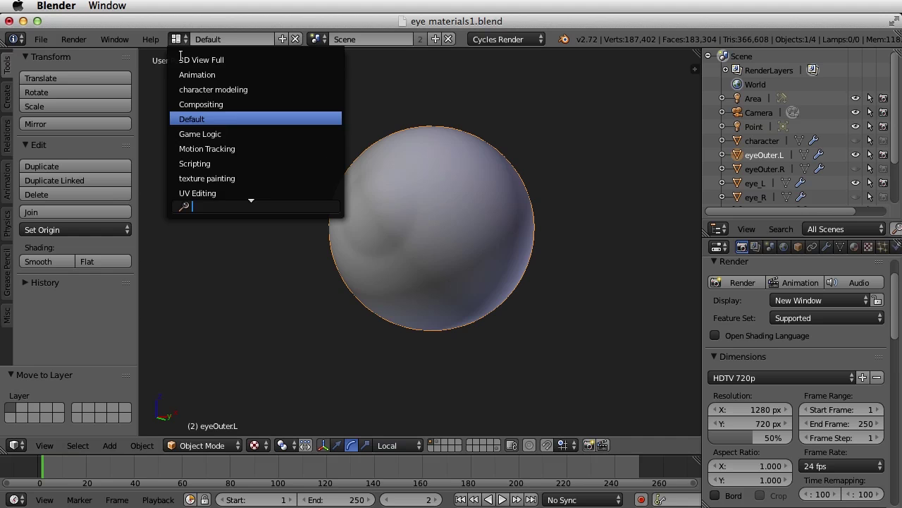
{"action": "left_click", "coordinate": [211, 104]}
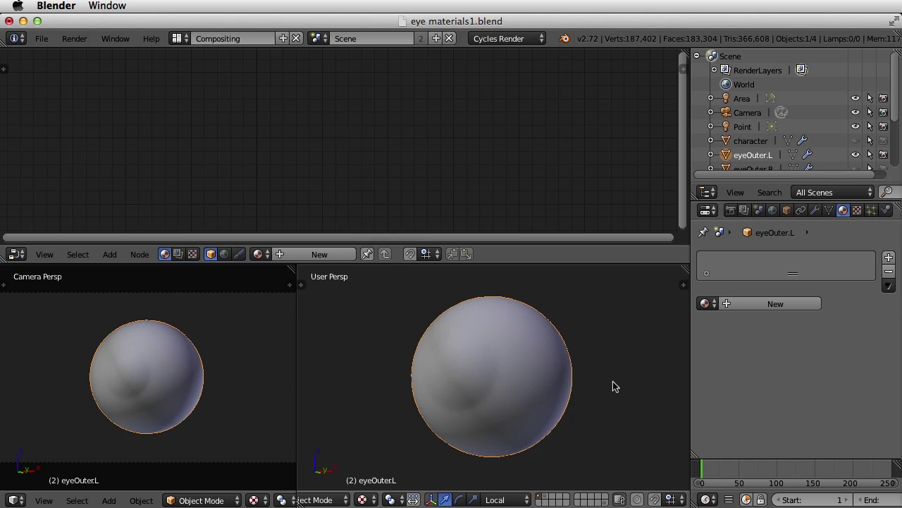
{"action": "left_click", "coordinate": [777, 305]}
{"action": "double_click", "coordinate": [764, 304]}
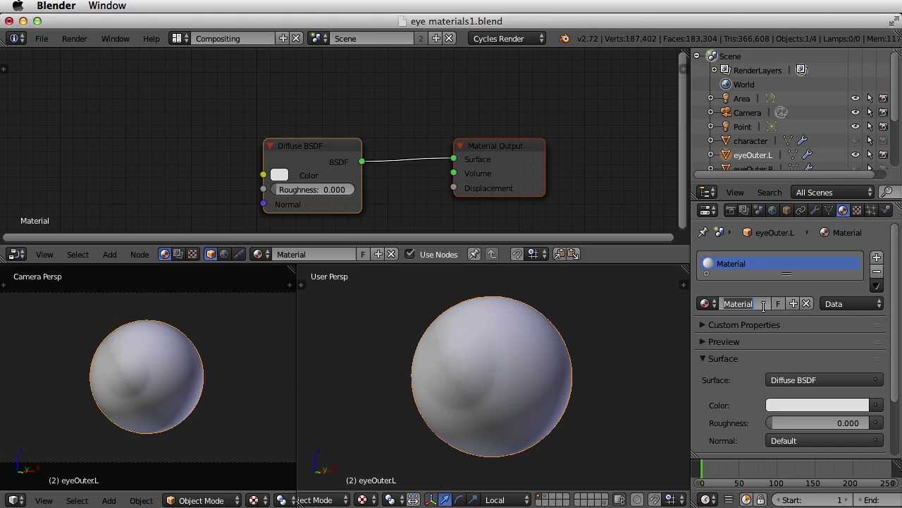
{"action": "type", "text": "eye"}
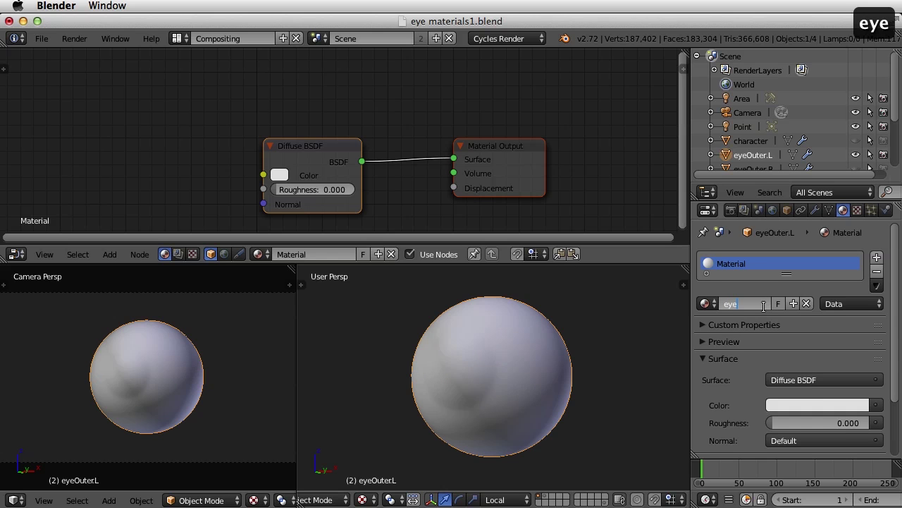
{"action": "type", "text": "Outer"}
{"action": "key", "text": "Return"}
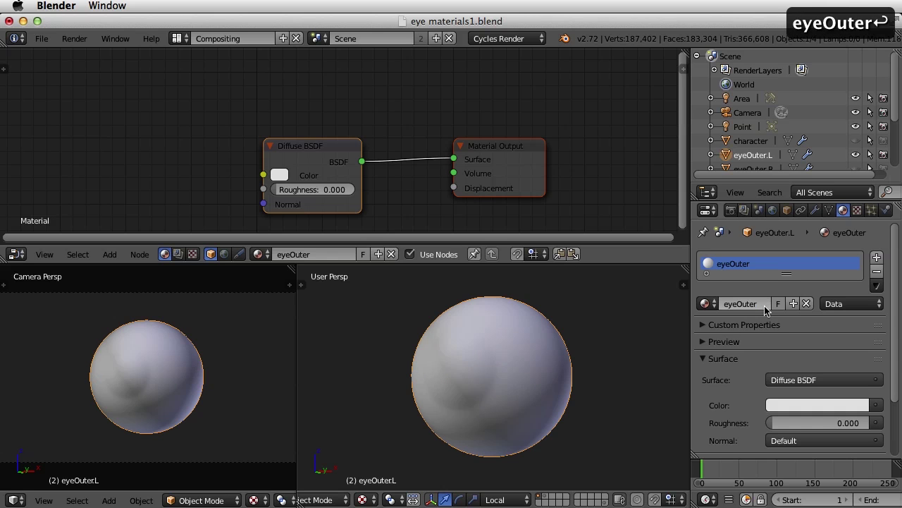
Change the eyeOuter material's surface shader to Glass BSDF and reposition its node away from the Material Output
{"action": "left_click_drag", "start_coordinate": [301, 142], "coordinate": [333, 91]}
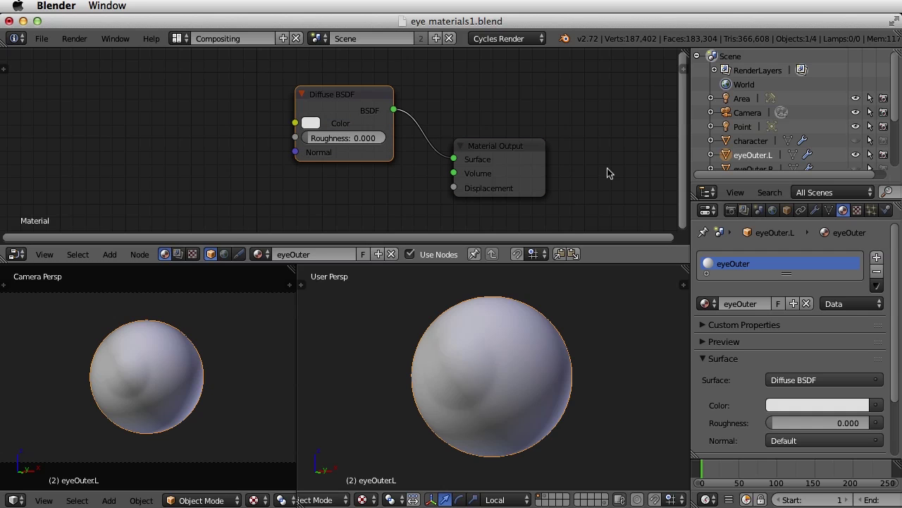
{"action": "left_click", "coordinate": [827, 382]}
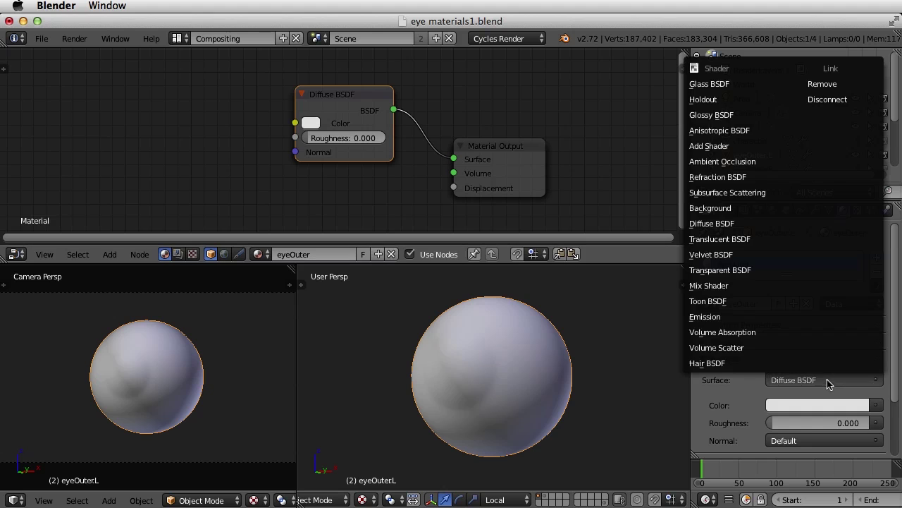
{"action": "left_click", "coordinate": [734, 85]}
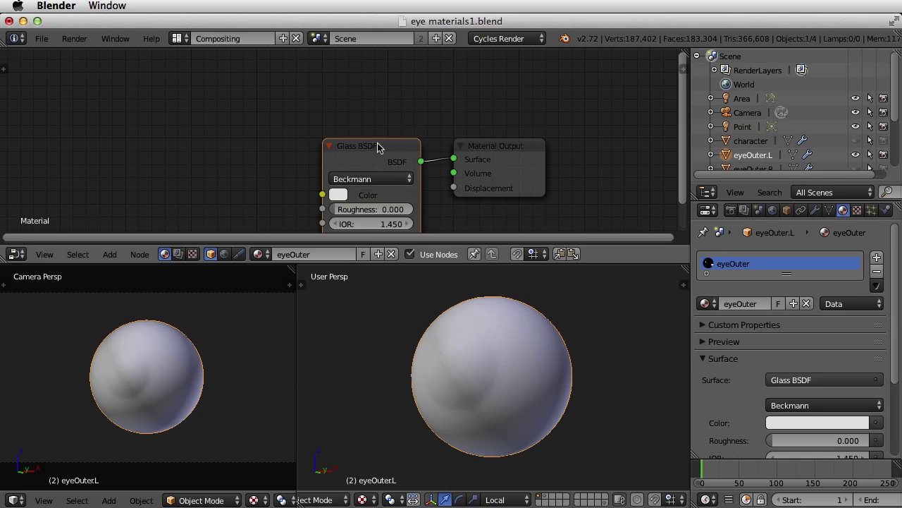
{"action": "left_click_drag", "start_coordinate": [381, 146], "coordinate": [331, 86]}
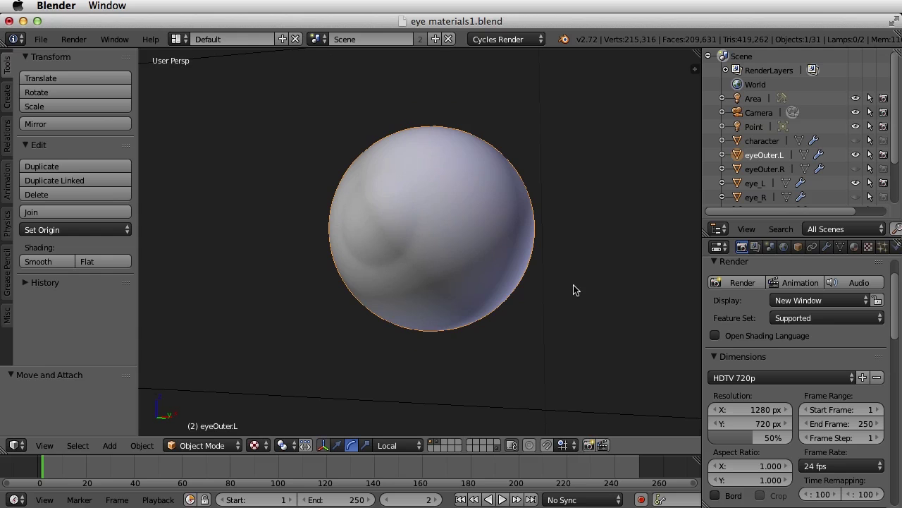
Preview the eye in the Default layout's 3D viewport with Rendered shading
{"action": "scroll", "coordinate": [552, 300], "scroll_direction": "up", "scroll_amount": 2}
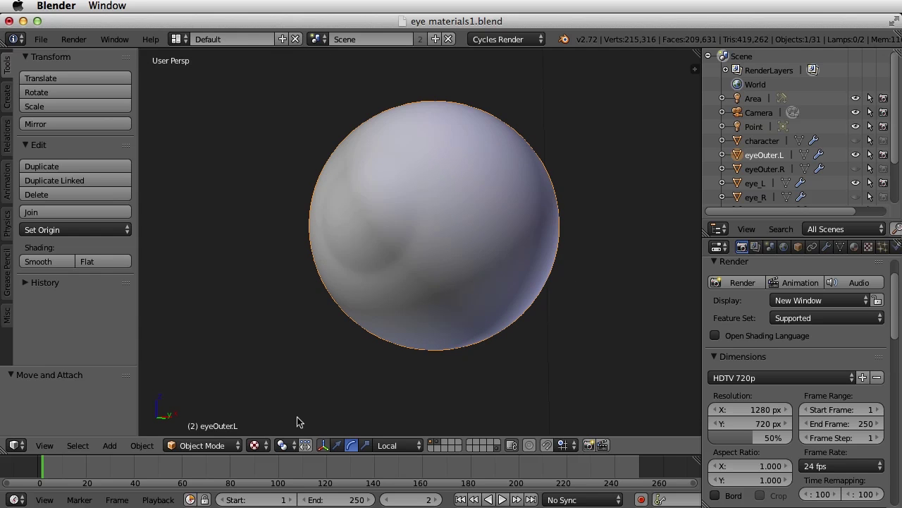
{"action": "left_click", "coordinate": [261, 445]}
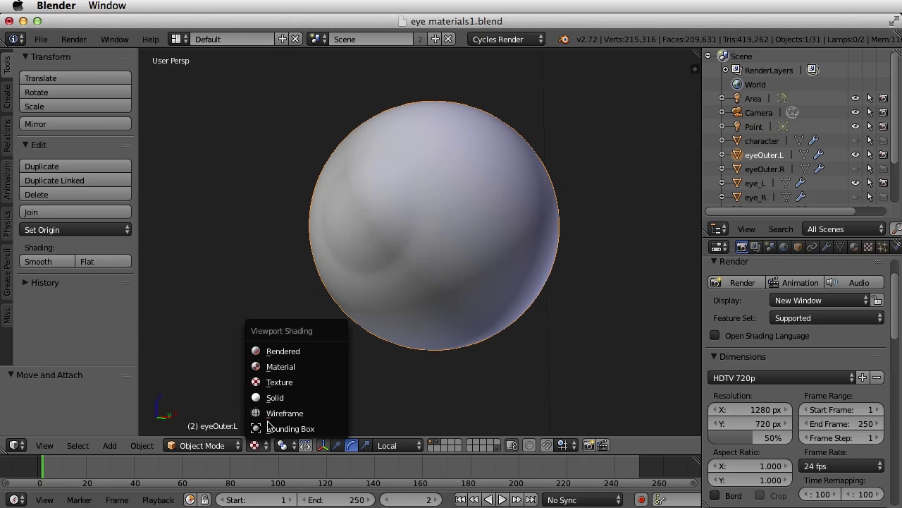
{"action": "left_click", "coordinate": [310, 351]}
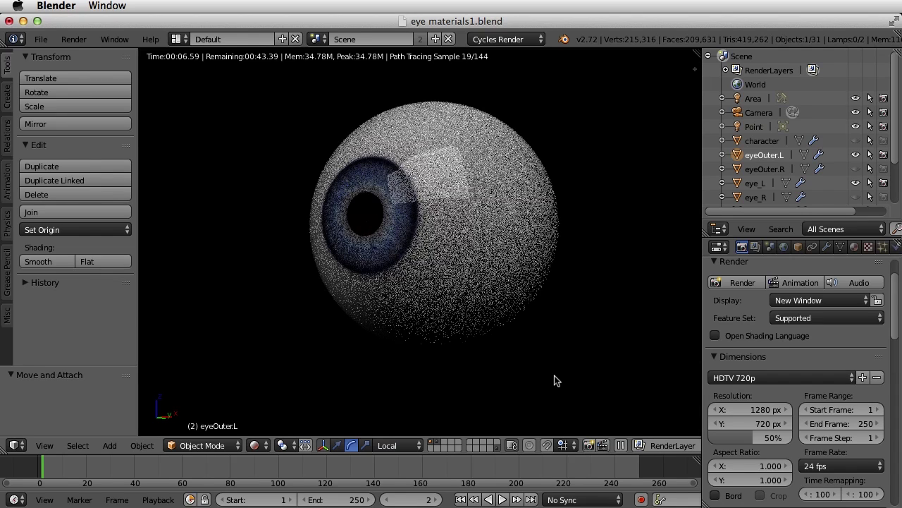